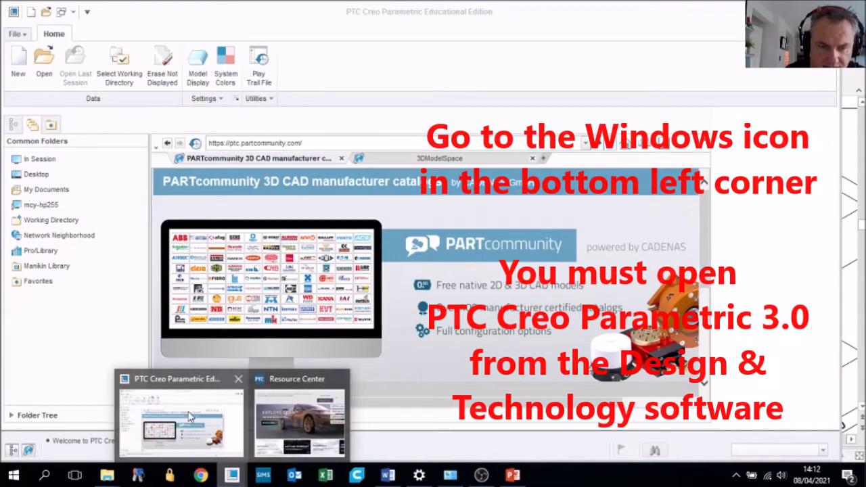
# Close the Resource Center window and bring the main PTC Creo Parametric window to the front.
pyautogui.click(339, 380)
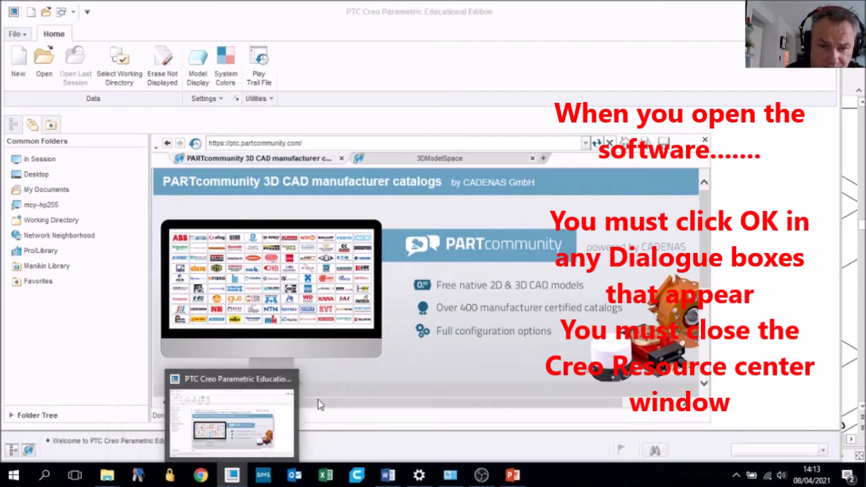
pyautogui.click(244, 430)
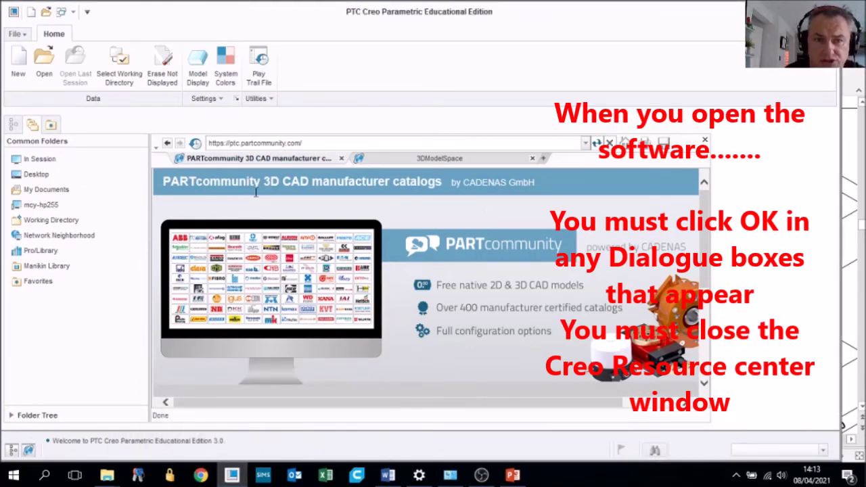
# Set the working directory to the Creo folder inside the Technology folder on the H: drive.
pyautogui.click(119, 60)
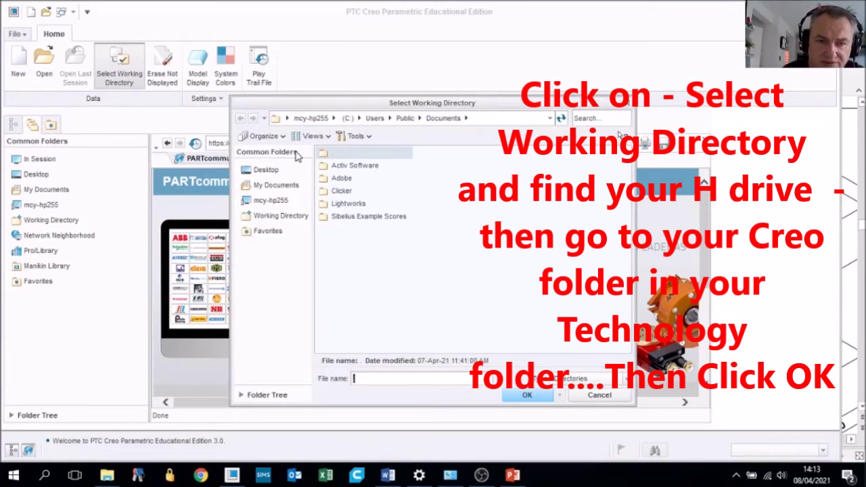
pyautogui.click(270, 200)
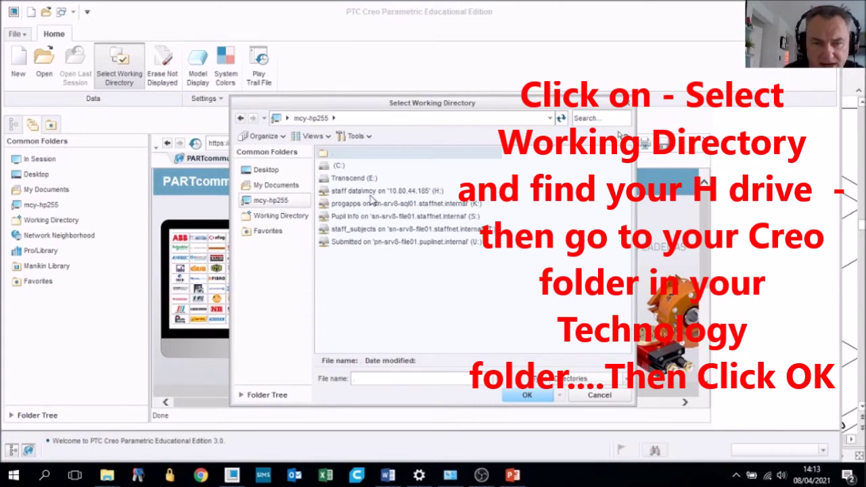
pyautogui.click(433, 193)
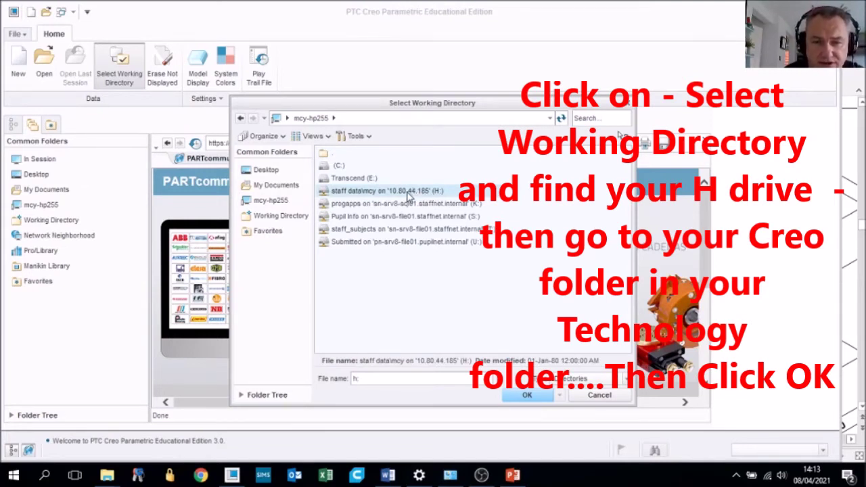
pyautogui.doubleClick(408, 193)
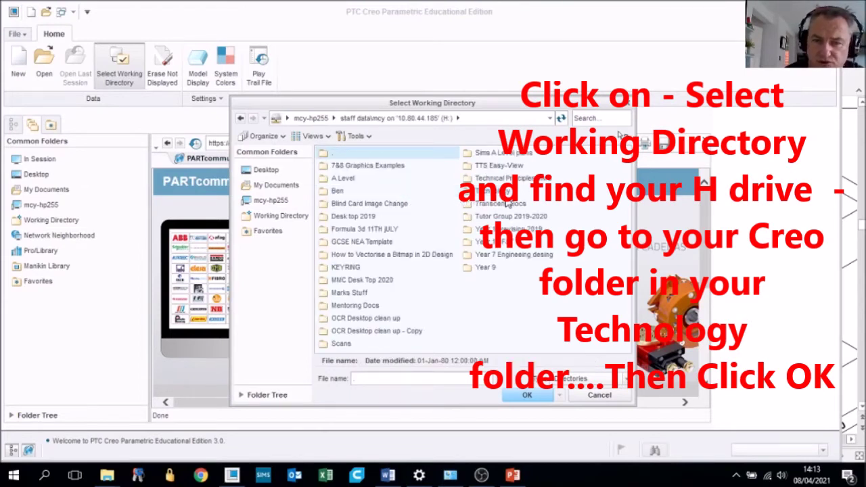
pyautogui.click(487, 192)
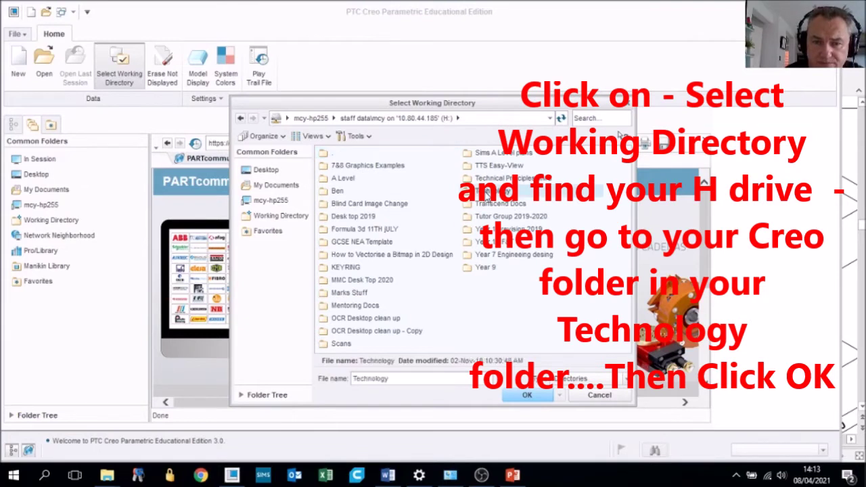
pyautogui.doubleClick(487, 192)
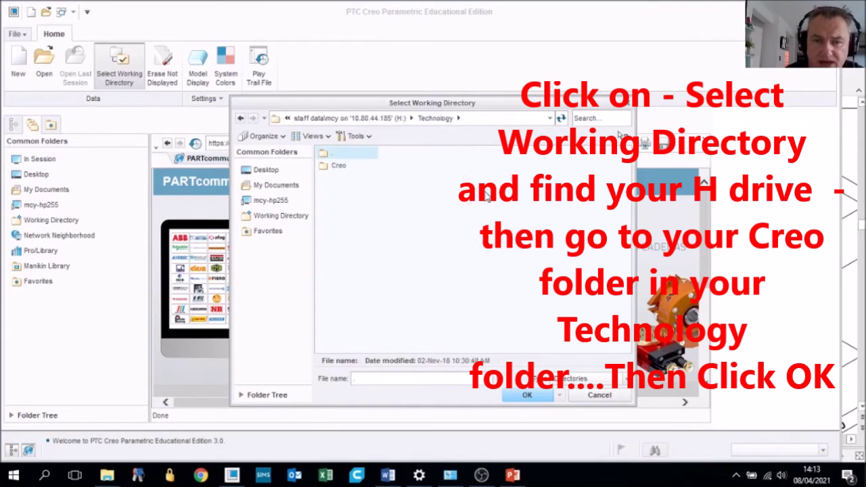
pyautogui.doubleClick(324, 169)
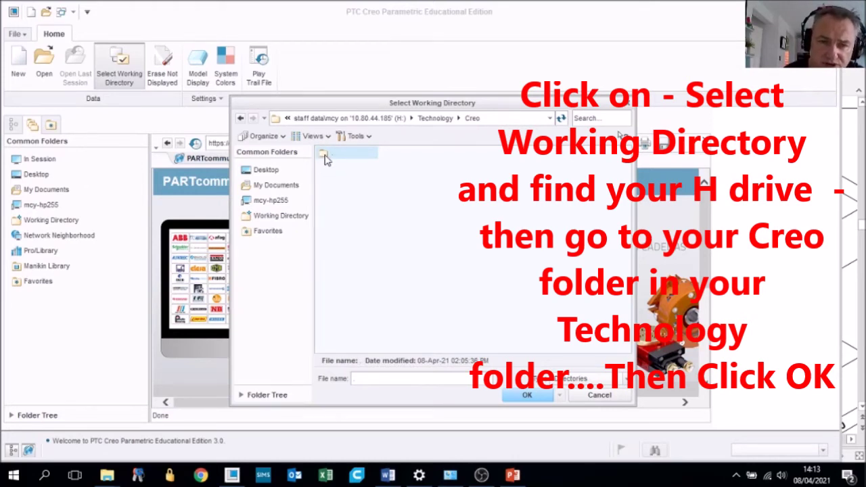
pyautogui.click(326, 157)
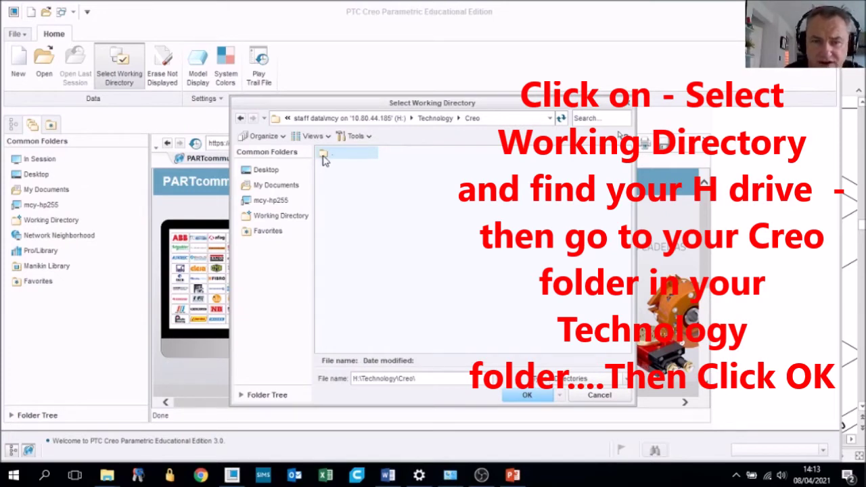
pyautogui.click(526, 397)
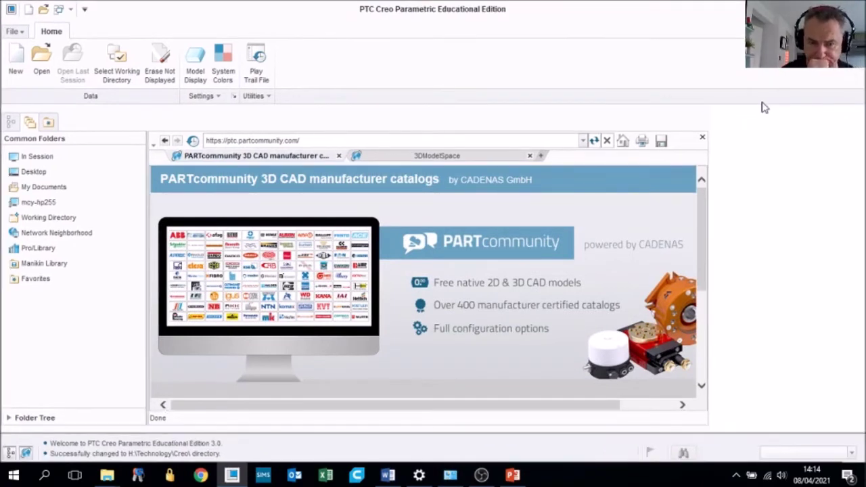
# Create a new solid part named S_Shape using the default template.
pyautogui.click(16, 56)
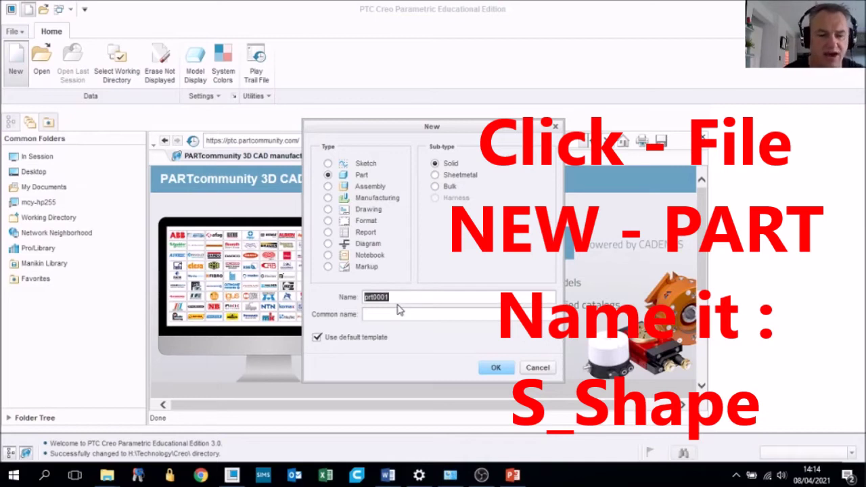
pyautogui.write('S')
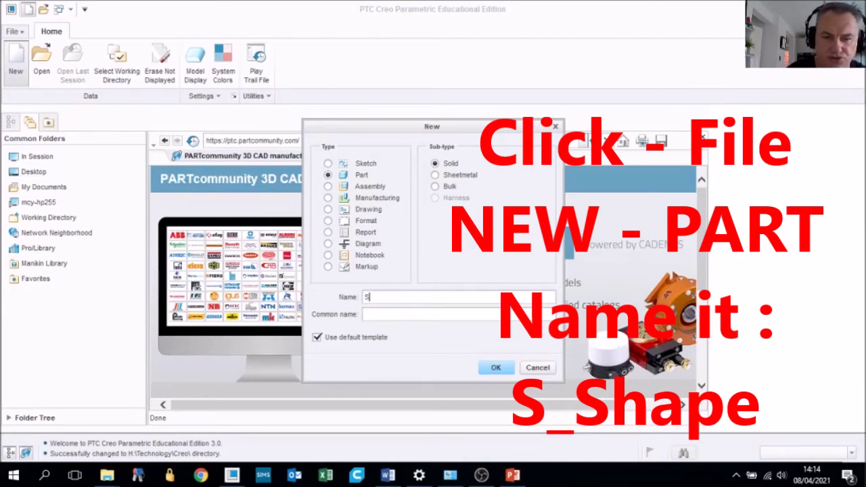
pyautogui.write('_Shape')
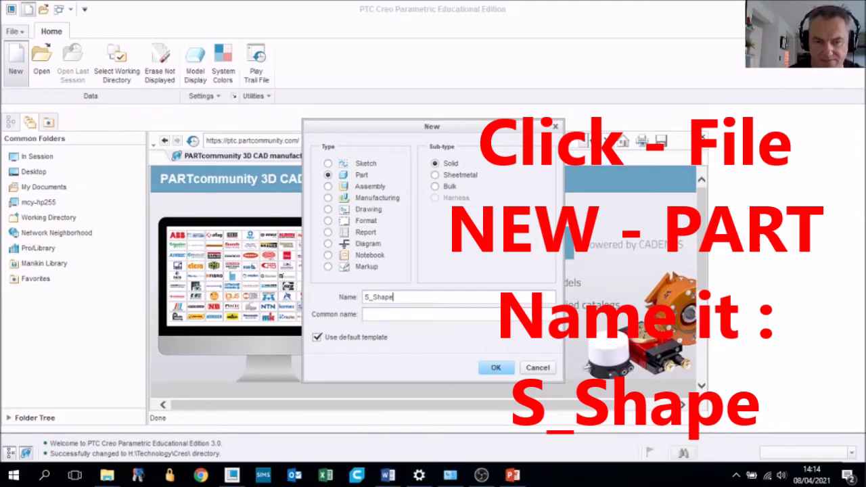
pyautogui.click(495, 368)
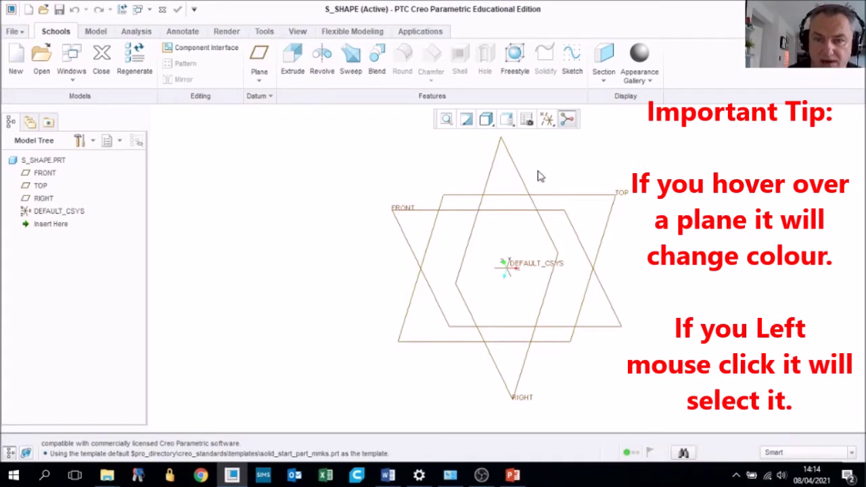
# Highlight the RIGHT, TOP and FRONT datum planes in the model view, and the TOP and RIGHT planes in the model tree.
pyautogui.click(494, 169)
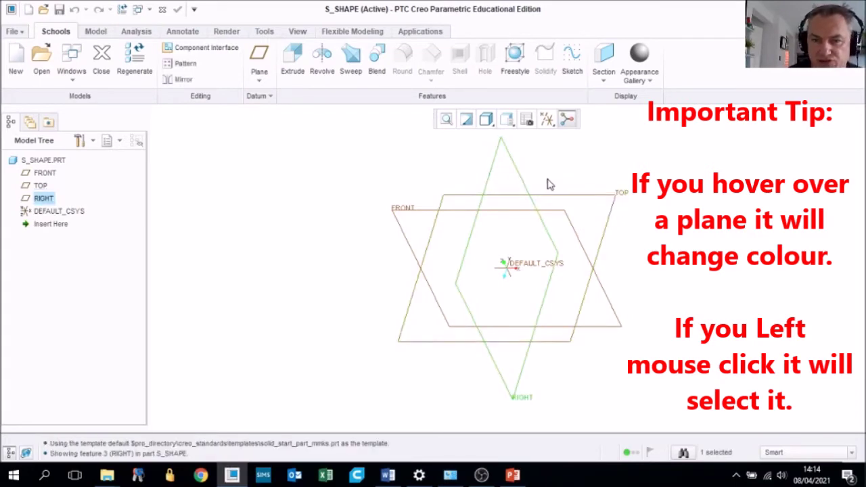
pyautogui.click(614, 208)
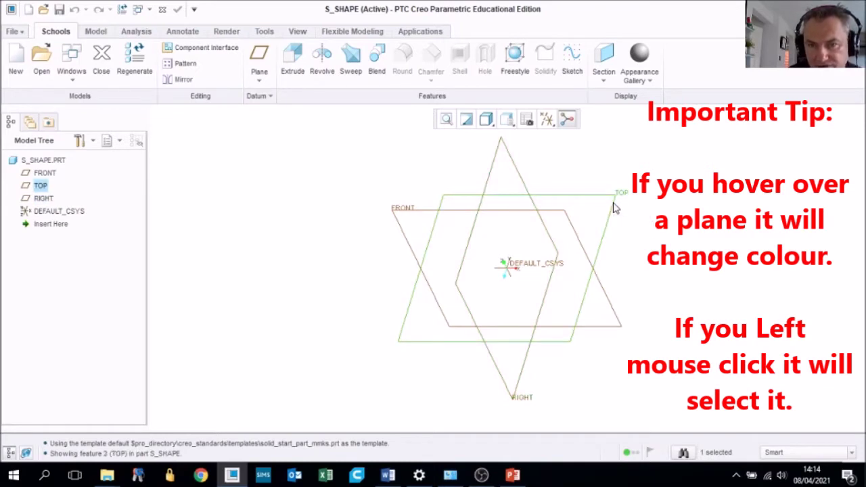
pyautogui.click(501, 148)
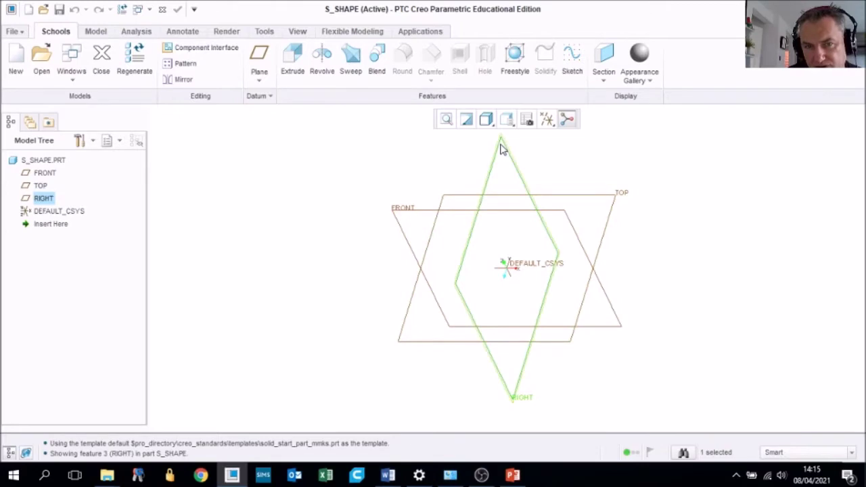
pyautogui.click(408, 215)
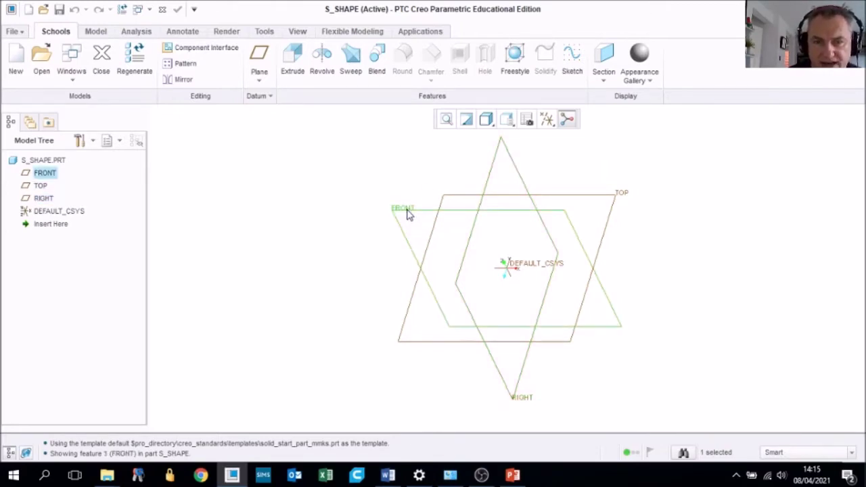
pyautogui.click(42, 188)
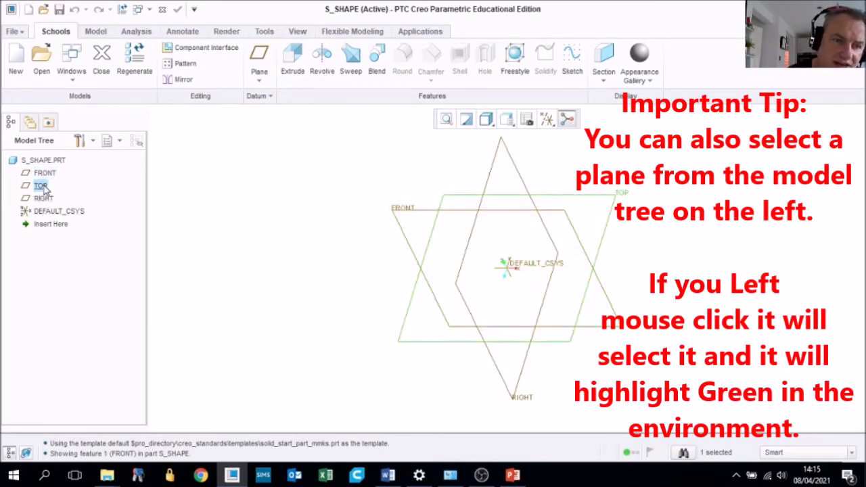
pyautogui.click(43, 199)
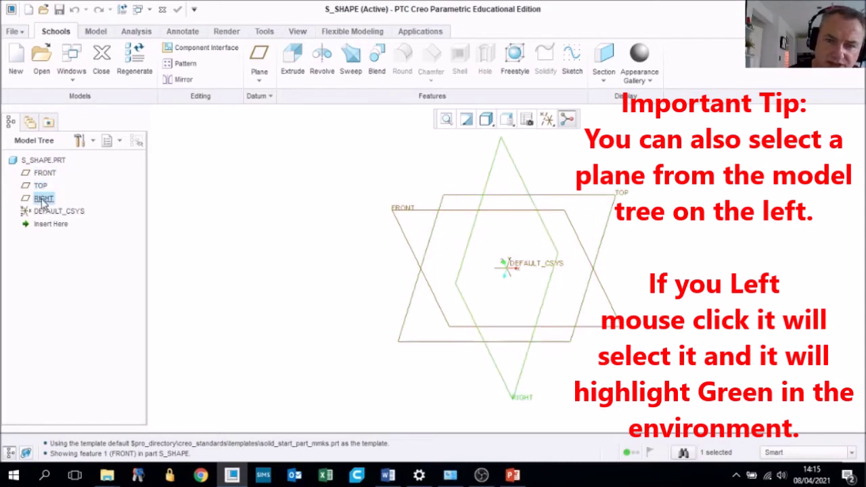
pyautogui.click(42, 188)
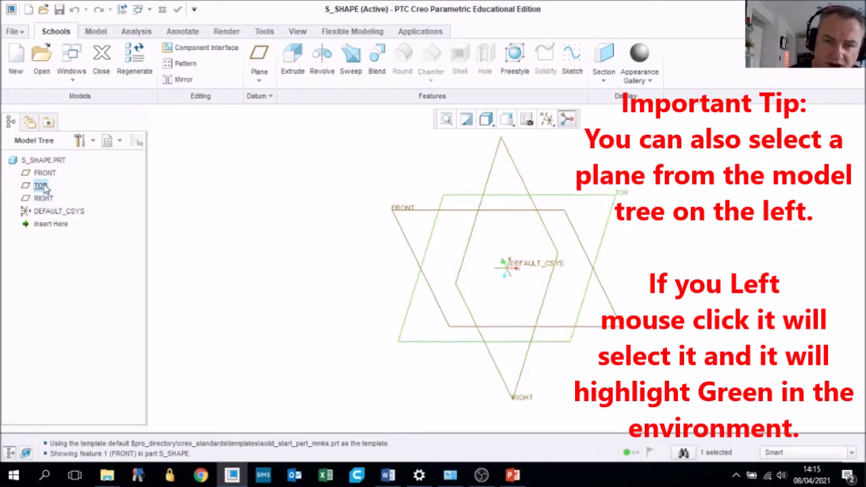
# Start a sketch on the FRONT plane and draw a portrait center rectangle from the origin, about 171 mm wide and 293 mm high.
pyautogui.click(43, 175)
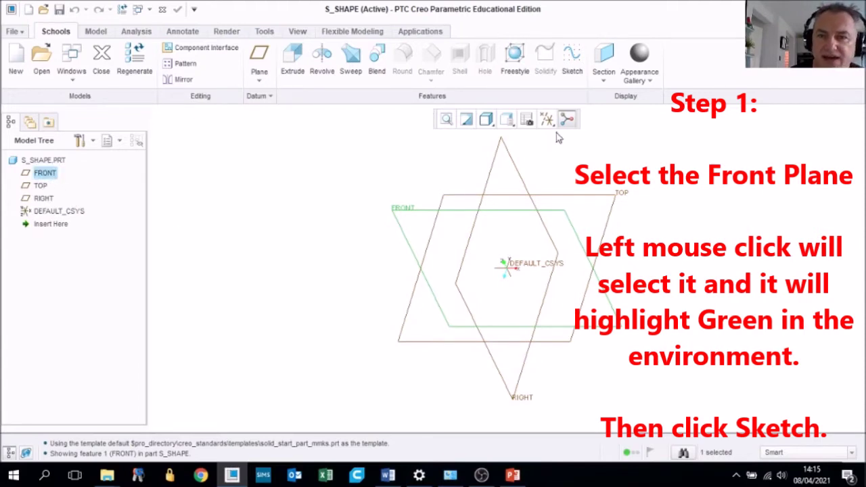
pyautogui.click(572, 59)
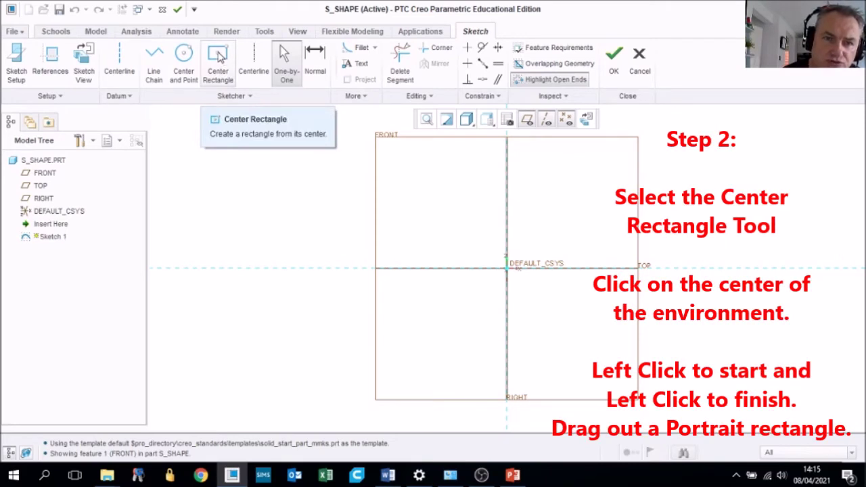
pyautogui.click(219, 60)
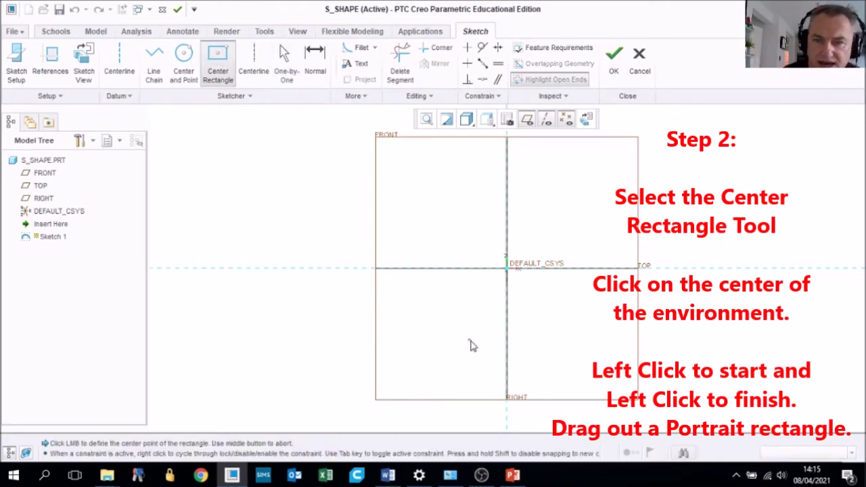
pyautogui.click(507, 269)
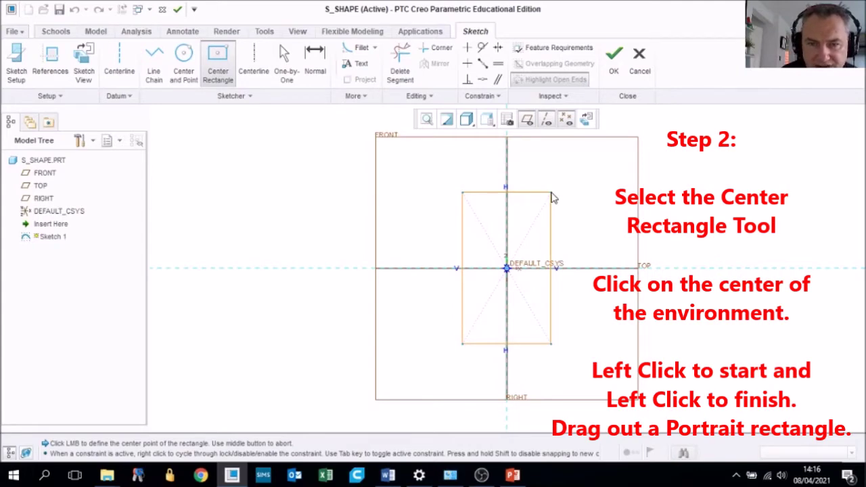
pyautogui.click(552, 197)
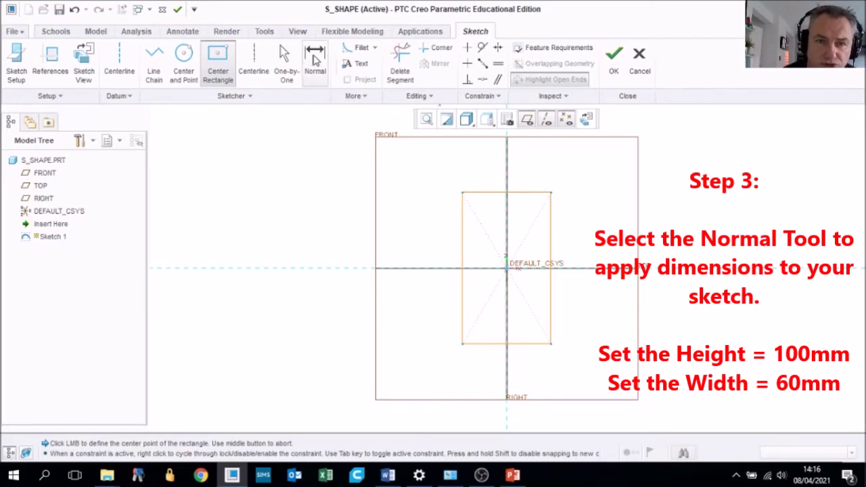
# Dimension the sketched rectangle with a height of 100 mm and a width of 60 mm.
pyautogui.click(315, 59)
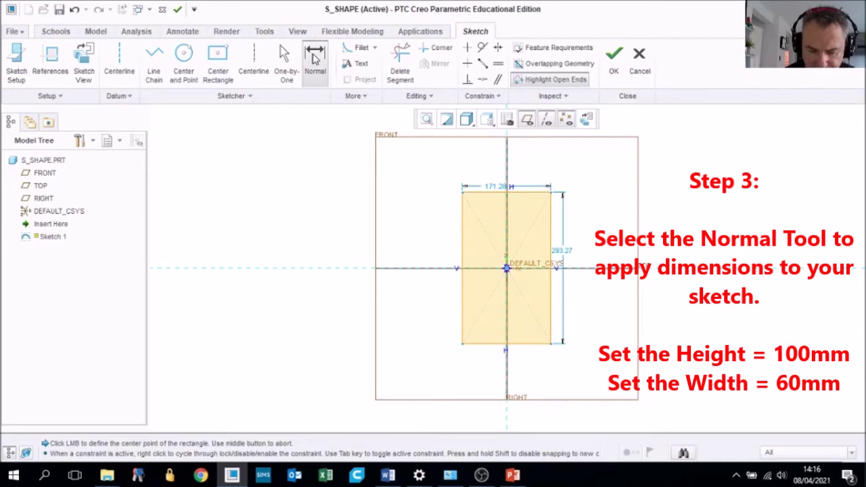
pyautogui.doubleClick(566, 251)
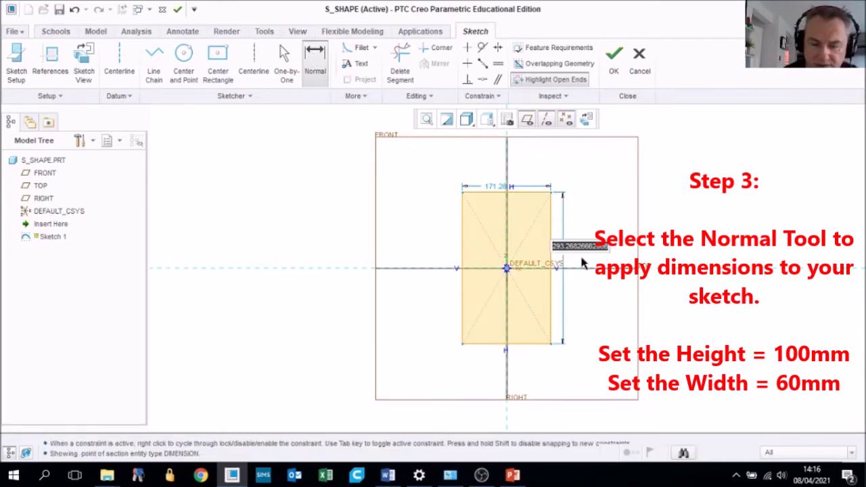
pyautogui.write('100')
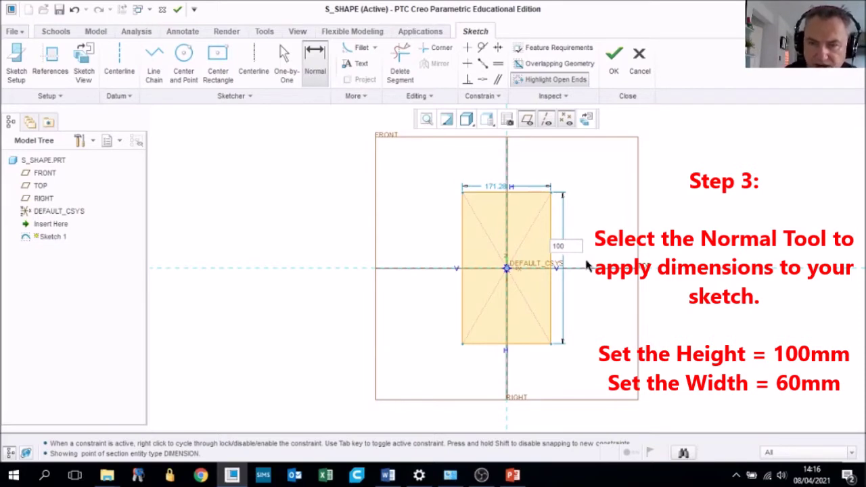
pyautogui.press('Return')
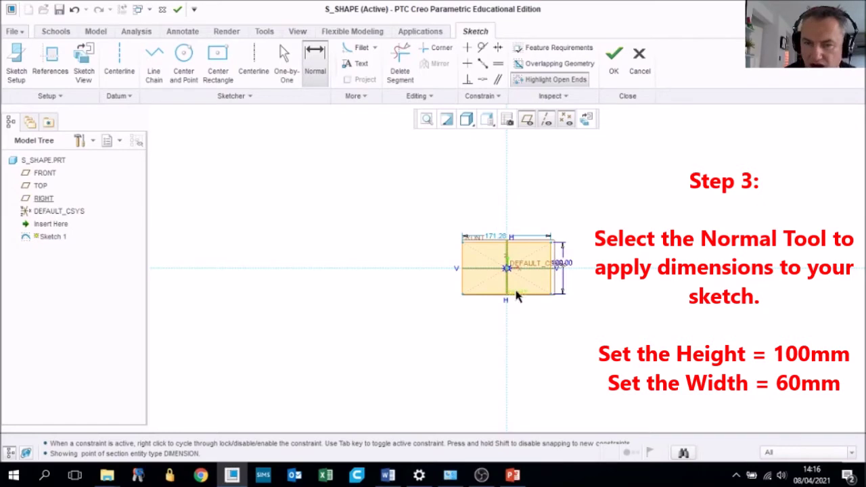
pyautogui.scroll(5, 514, 295)
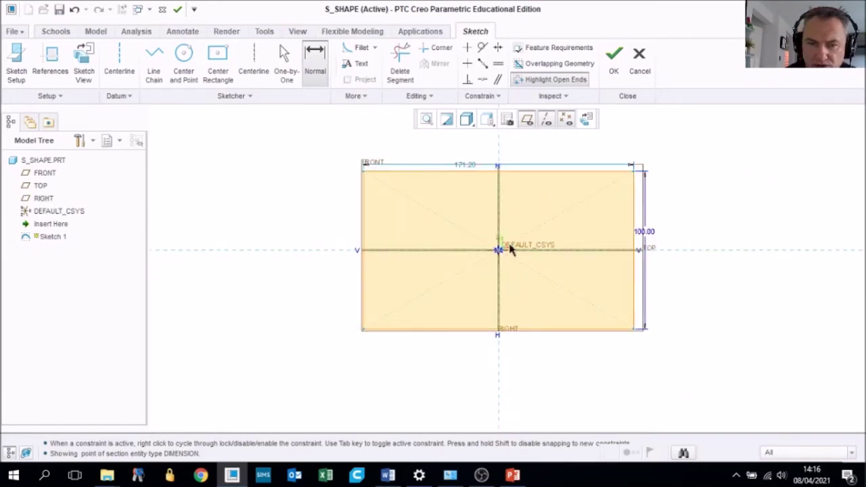
pyautogui.click(468, 168)
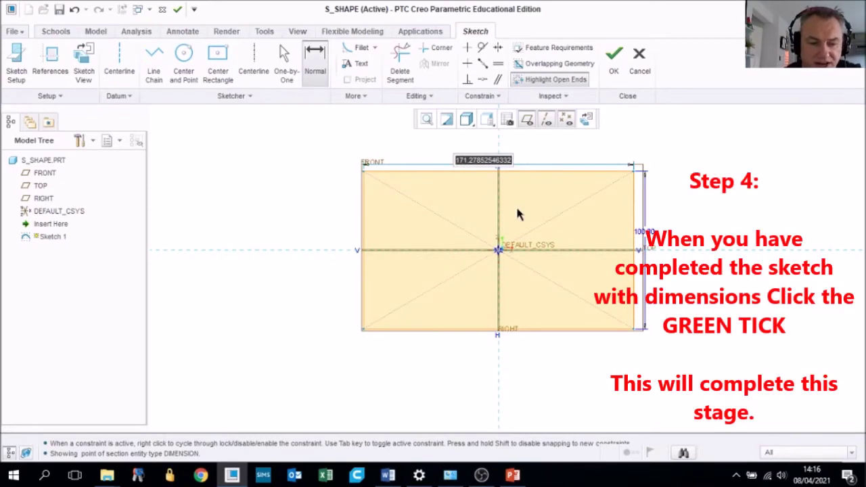
pyautogui.write('6')
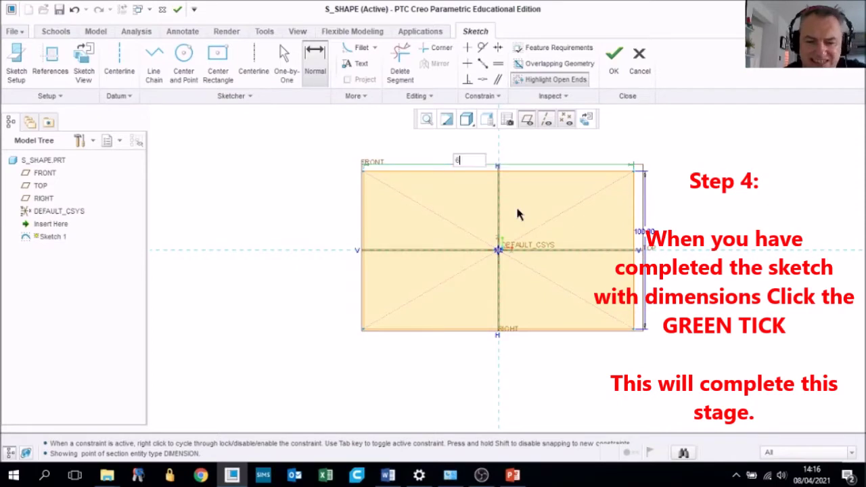
pyautogui.write('0')
pyautogui.press('Return')
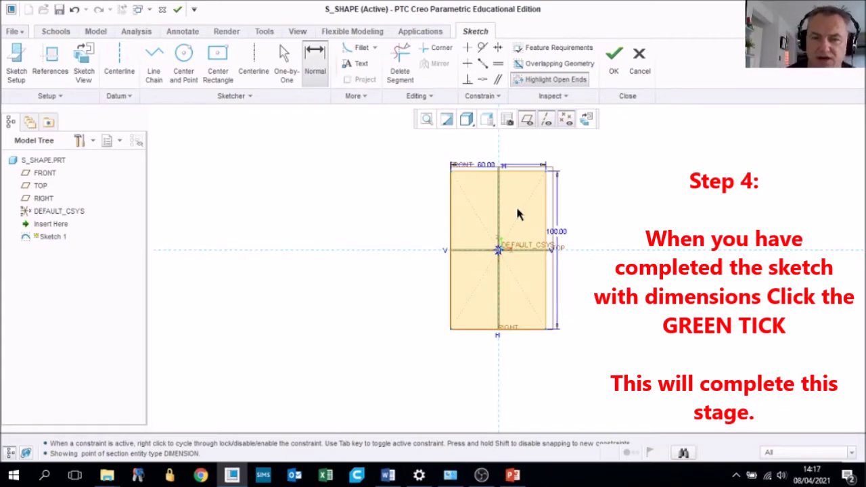
# Finish the 60 x 100 mm rectangle sketch and extrude it to a depth of 30 mm.
pyautogui.click(615, 61)
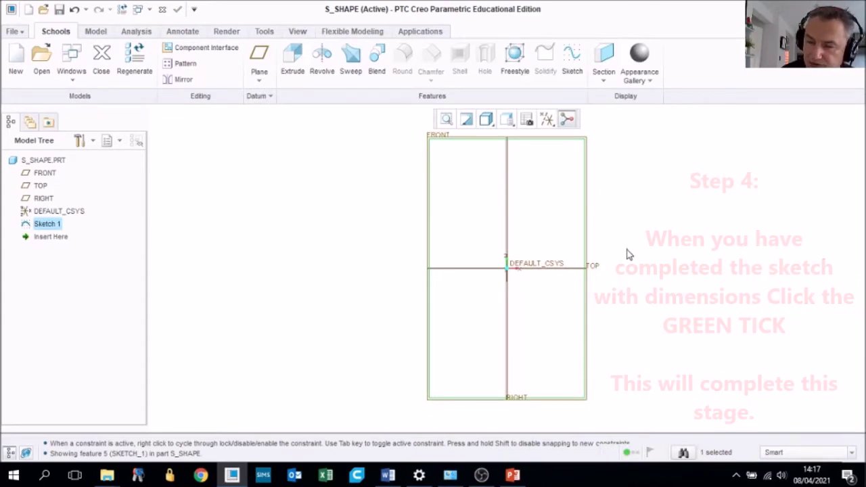
pyautogui.moveTo(626, 251)
pyautogui.mouseDown(button='middle')
pyautogui.moveTo(613, 253)
pyautogui.moveTo(637, 272)
pyautogui.mouseUp(button='middle')
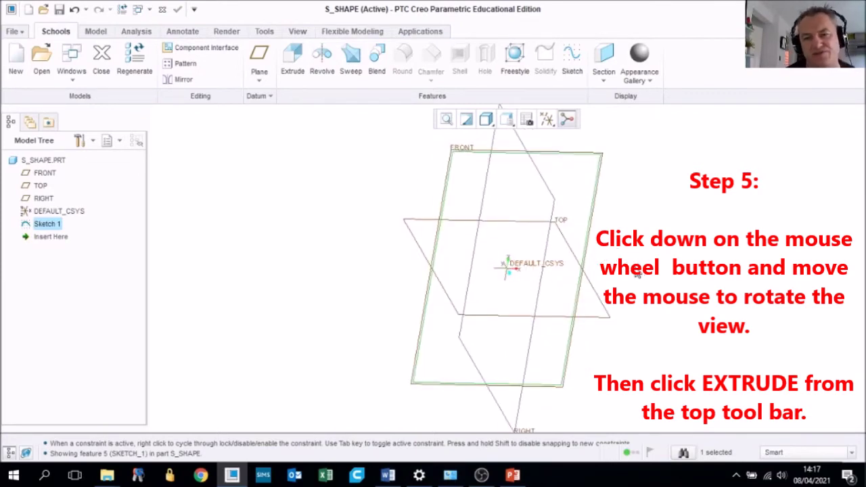
pyautogui.click(293, 61)
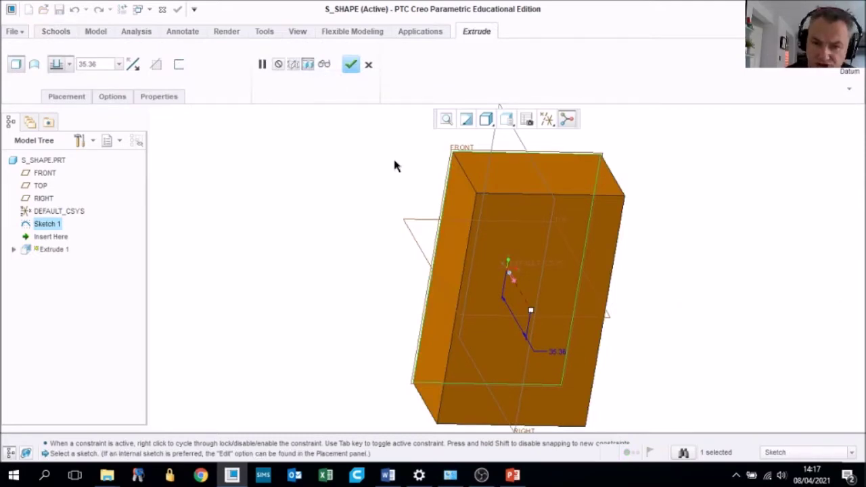
pyautogui.doubleClick(556, 353)
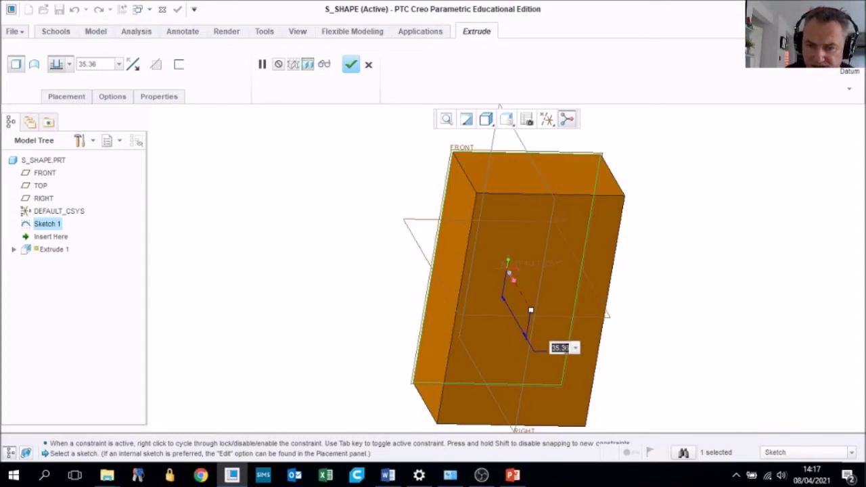
pyautogui.click(102, 65)
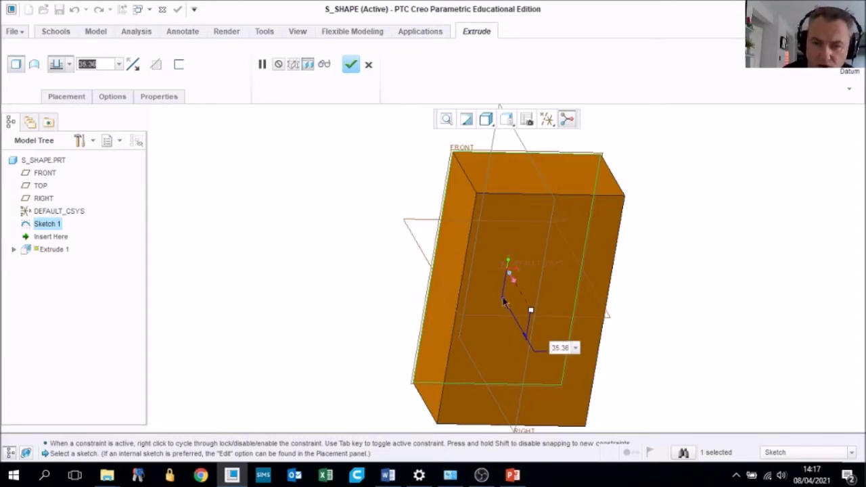
pyautogui.click(530, 311)
pyautogui.moveTo(532, 314)
pyautogui.mouseDown()
pyautogui.moveTo(537, 322)
pyautogui.moveTo(517, 305)
pyautogui.moveTo(528, 306)
pyautogui.mouseUp()
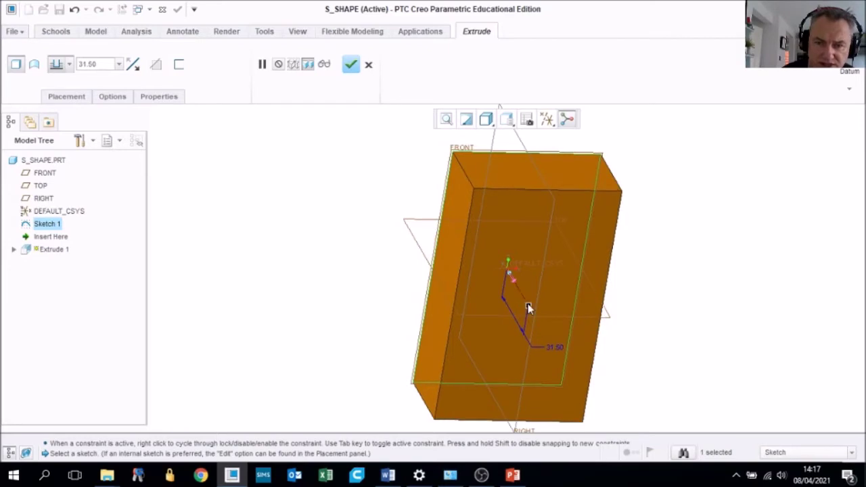
pyautogui.doubleClick(99, 64)
pyautogui.write('30')
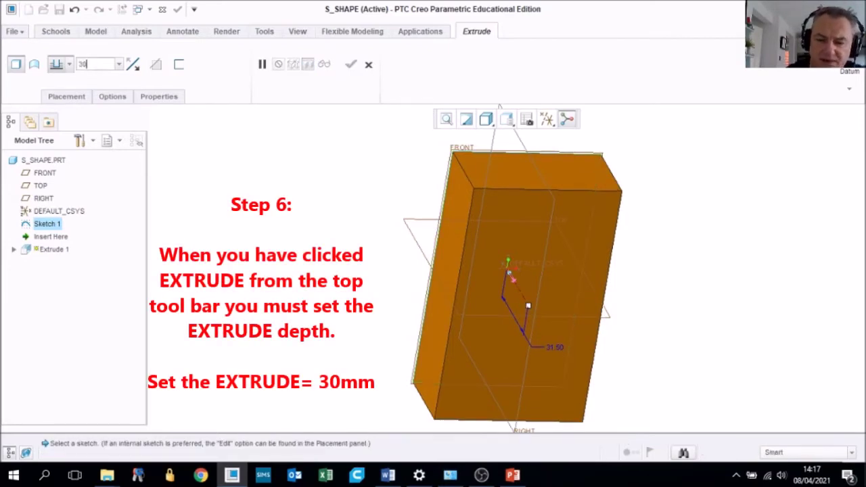
pyautogui.press('Return')
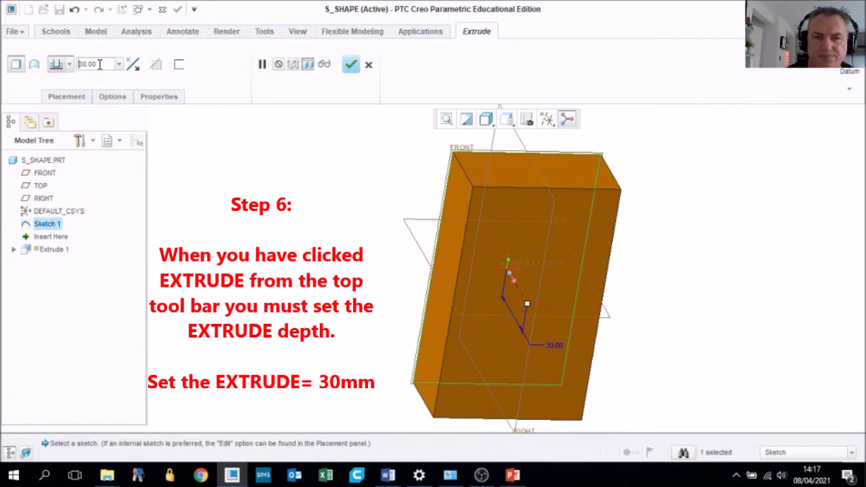
pyautogui.click(351, 65)
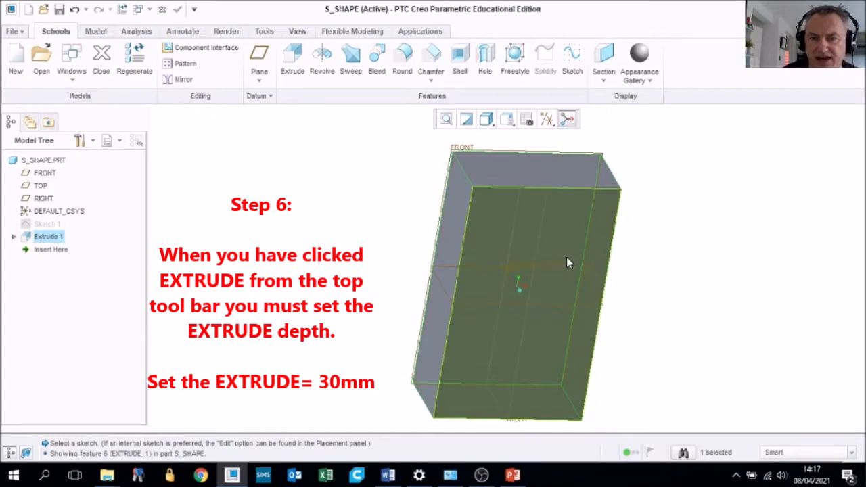
# Start a new sketch on the large front face of the extruded block.
pyautogui.moveTo(567, 260); pyautogui.dragTo(522, 250, button='middle')
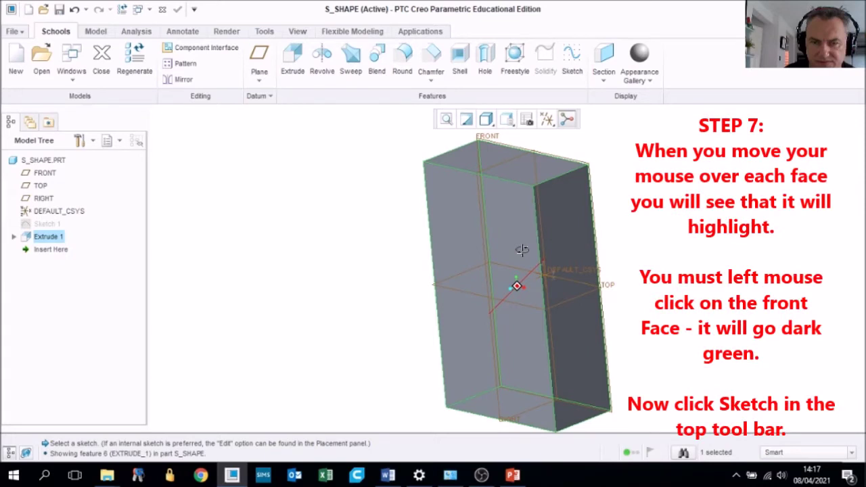
pyautogui.moveTo(522, 250); pyautogui.dragTo(531, 180, button='middle')
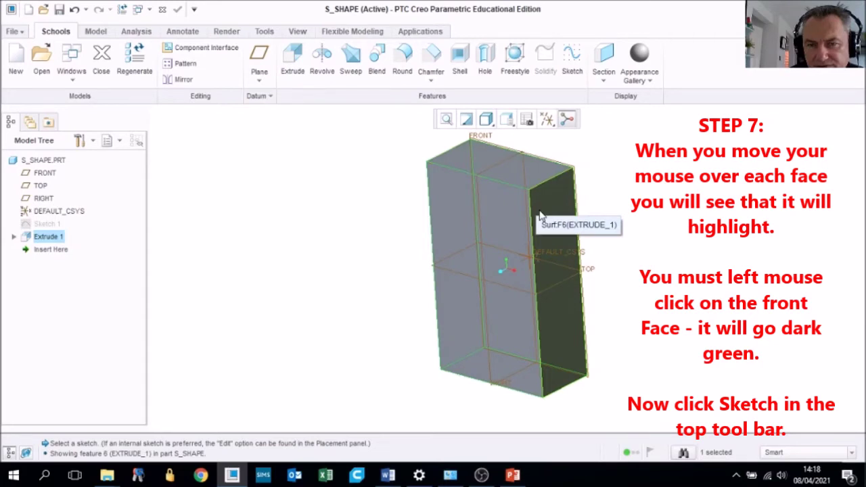
pyautogui.click(497, 215)
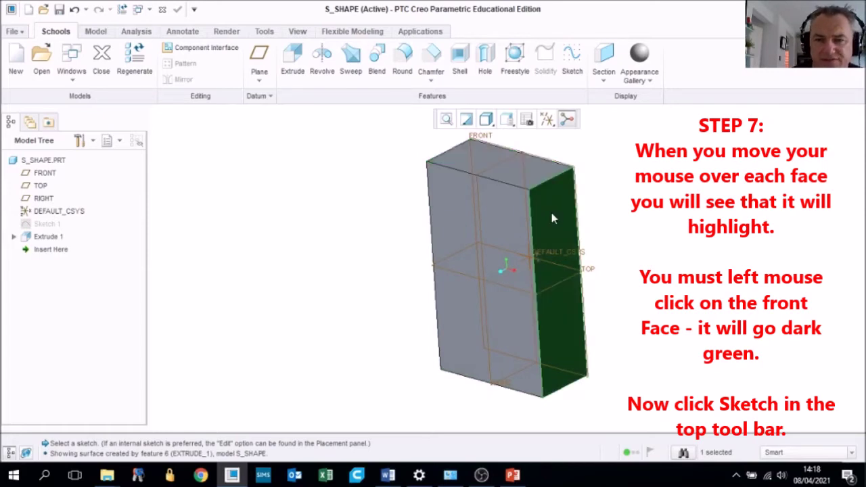
pyautogui.click(497, 213)
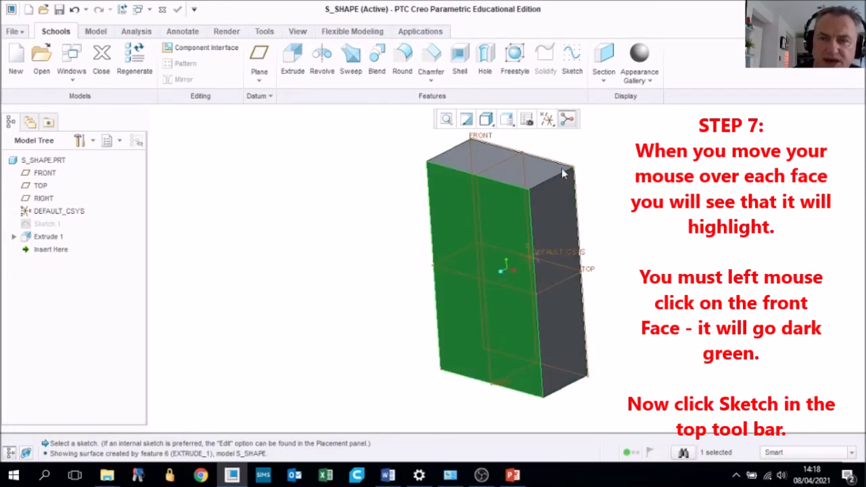
pyautogui.click(572, 60)
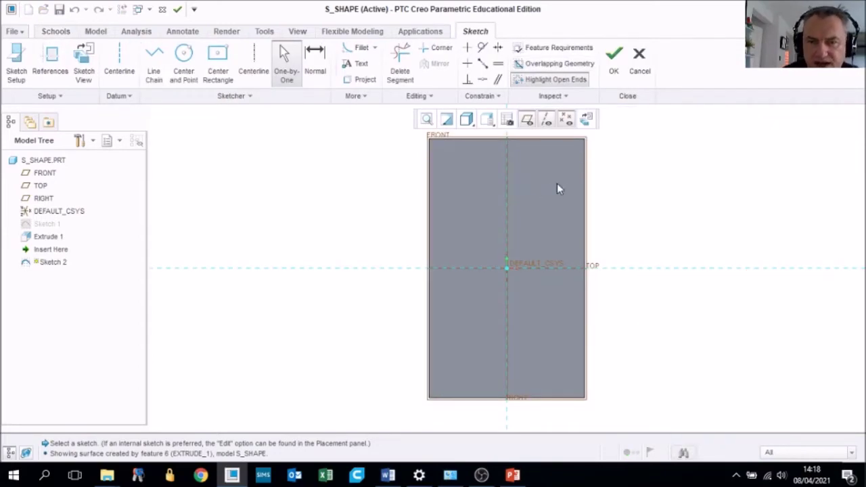
# Project the block's right vertical edge into the sketch.
pyautogui.scroll(2, 588, 177)
pyautogui.scroll(-4, 588, 177)
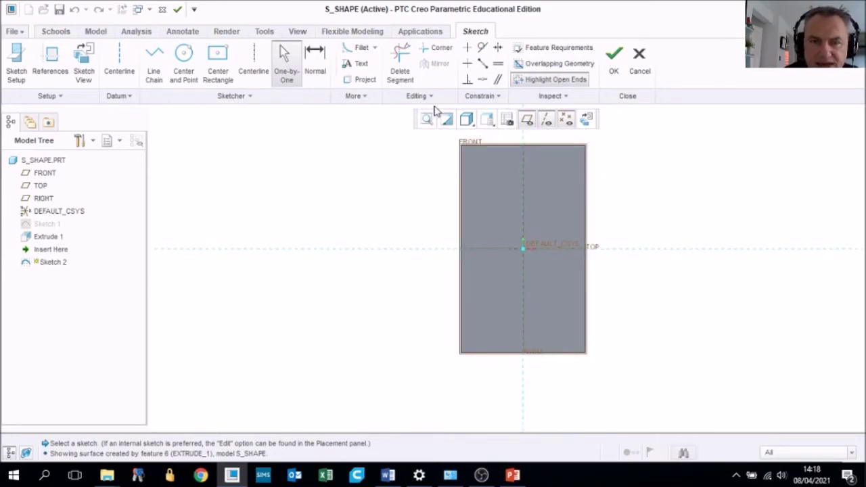
pyautogui.click(364, 81)
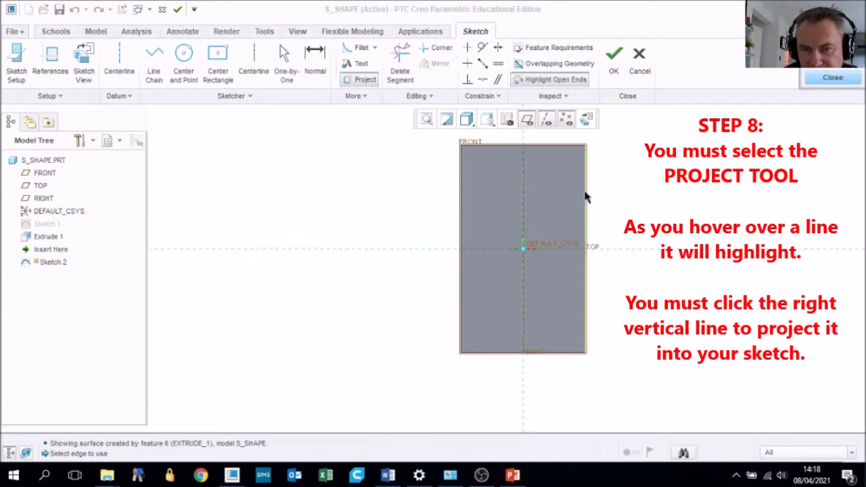
pyautogui.scroll(-1, 586, 197)
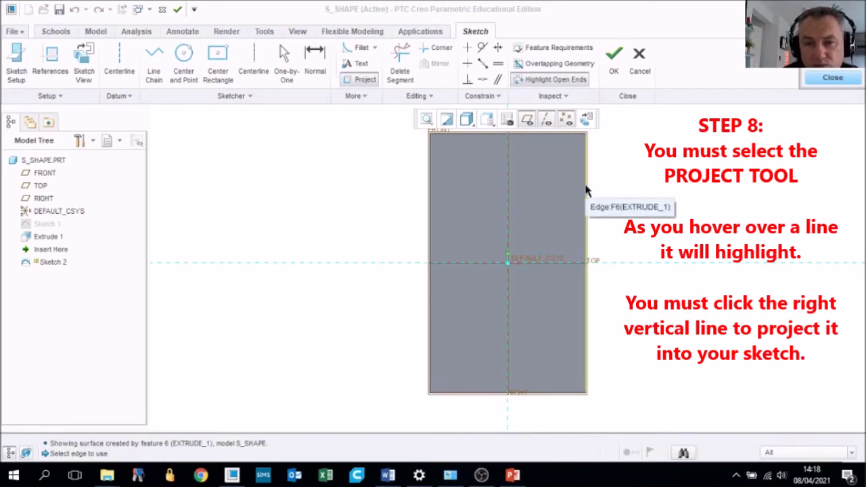
pyautogui.click(586, 191)
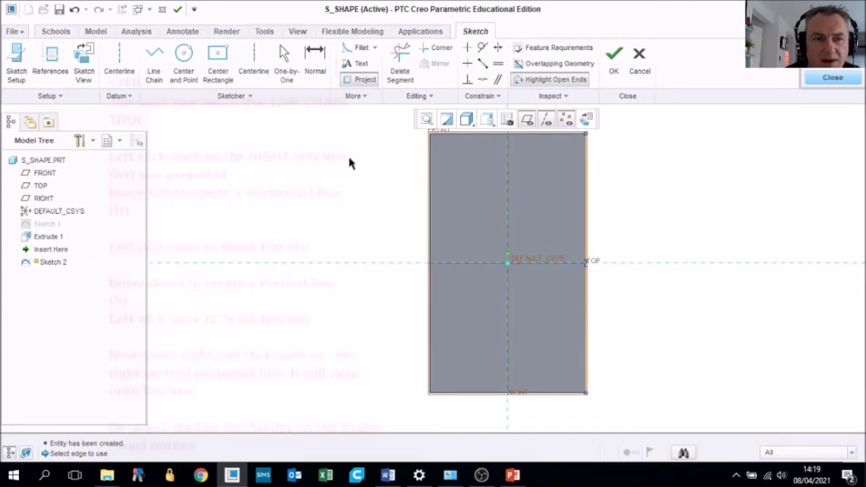
# Draw a three-sided Line Chain notch in the upper half, starting and ending on the projected right edge, about 25 mm wide and 10 mm high.
pyautogui.click(155, 58)
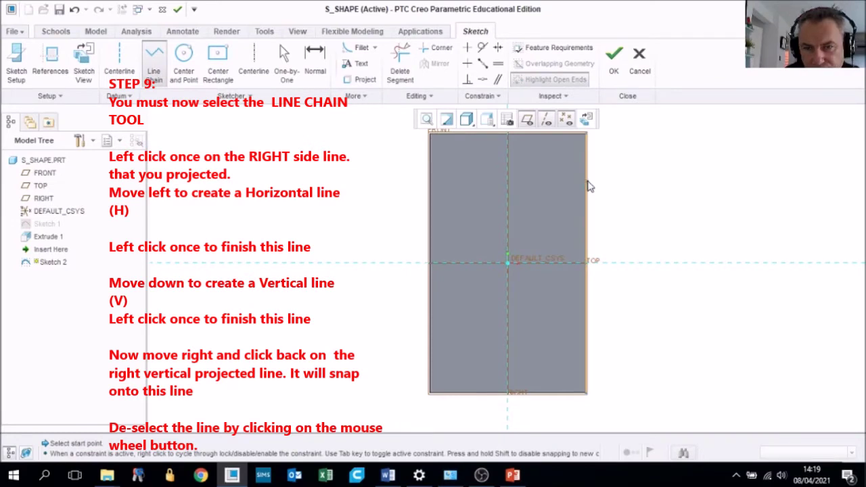
pyautogui.scroll(-5, 588, 186)
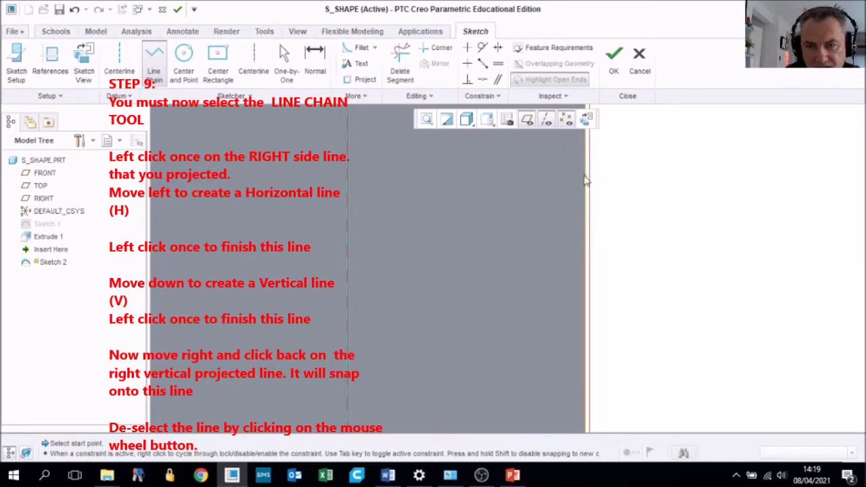
pyautogui.click(585, 179)
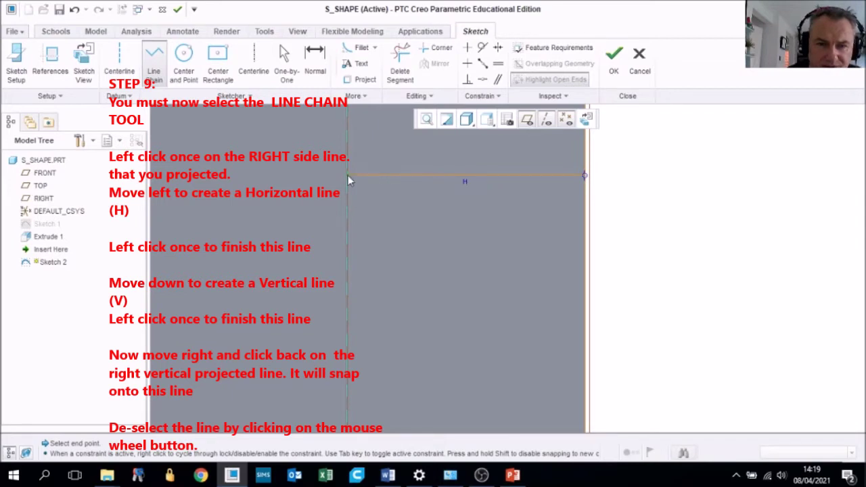
pyautogui.click(389, 176)
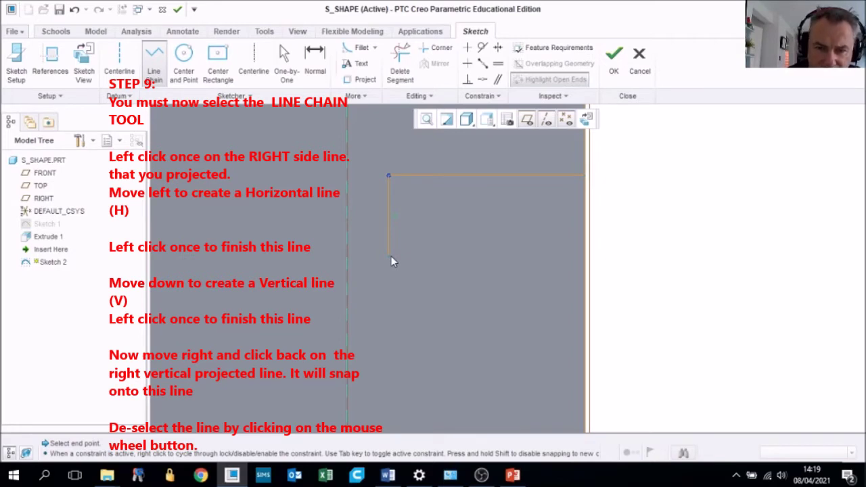
pyautogui.click(390, 257)
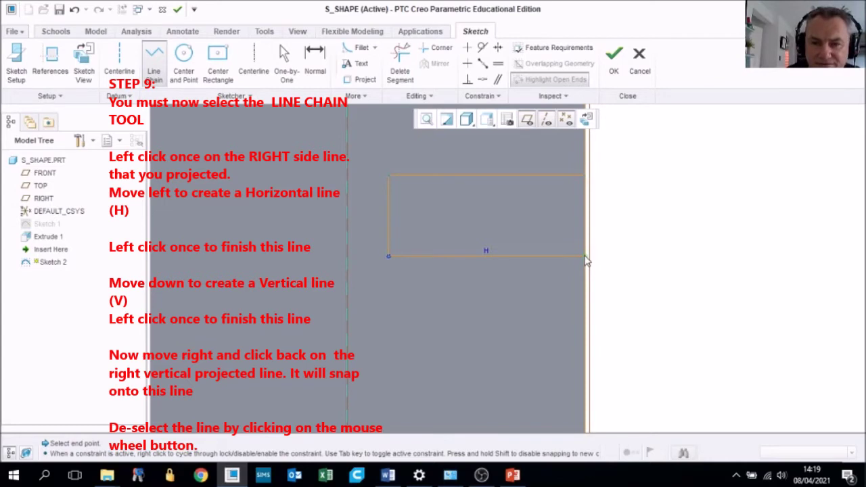
pyautogui.click(586, 258)
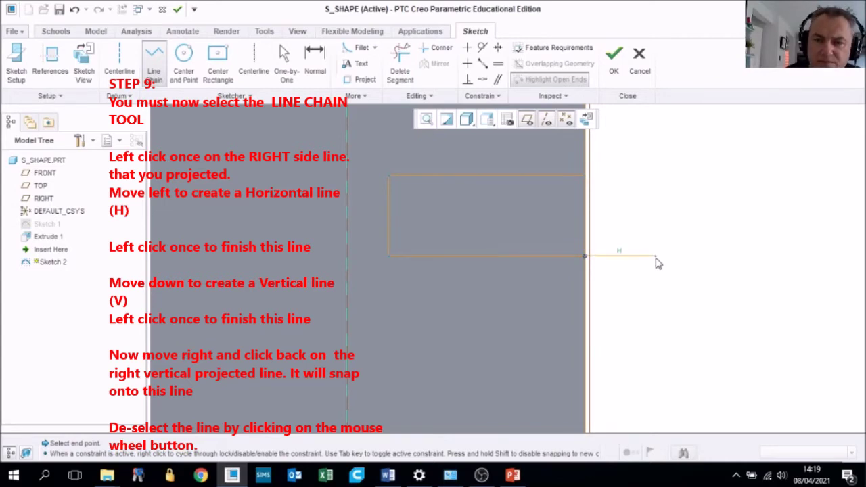
pyautogui.middleClick(716, 206)
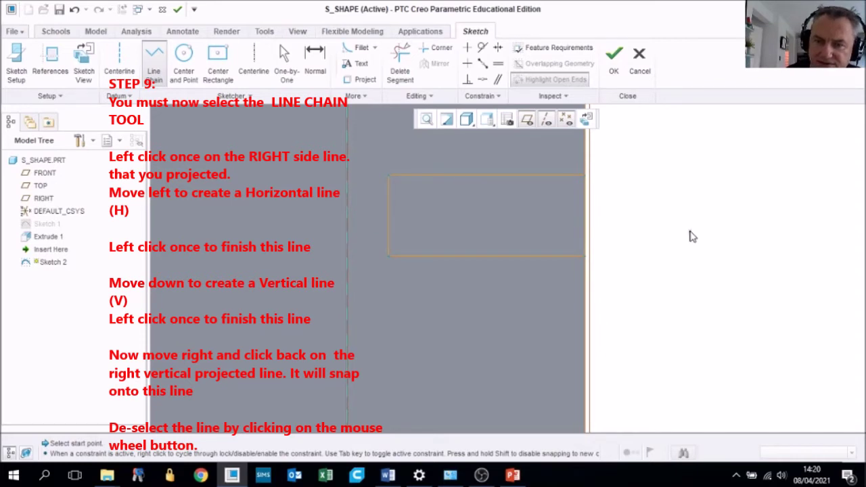
# Trim away the projected right-edge line above and below the notch rectangle with Delete Segment.
pyautogui.scroll(-5, 691, 235)
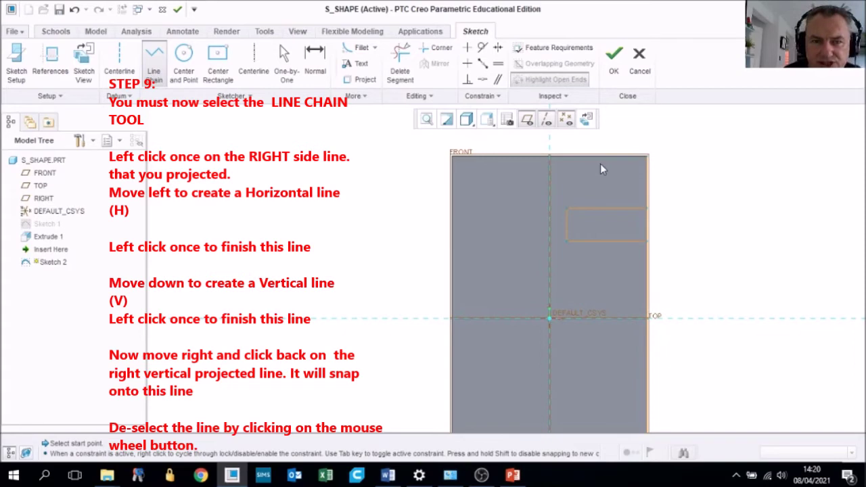
pyautogui.click(400, 70)
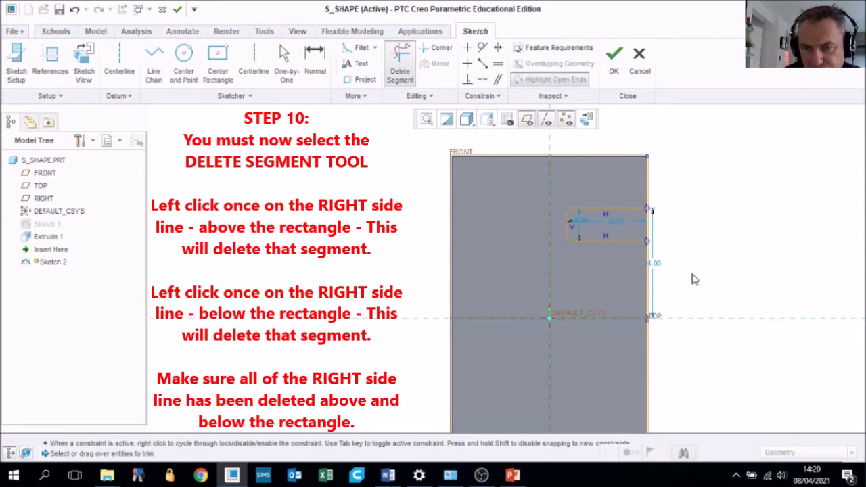
pyautogui.click(648, 186)
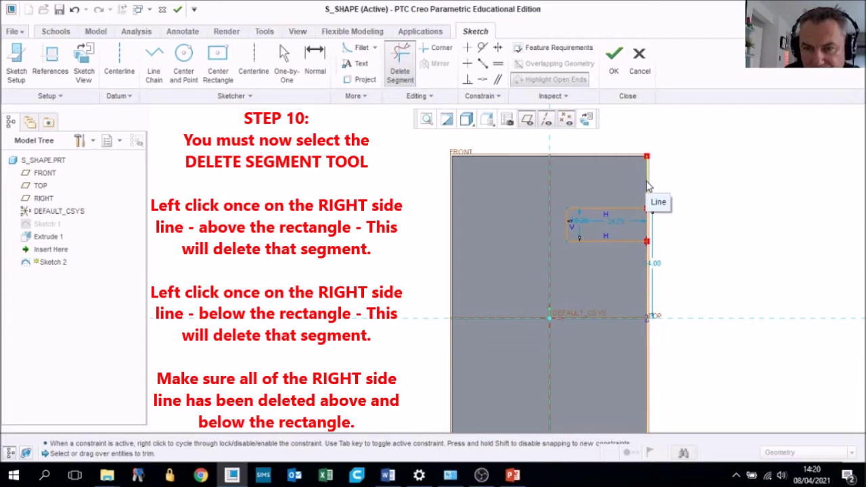
pyautogui.click(647, 186)
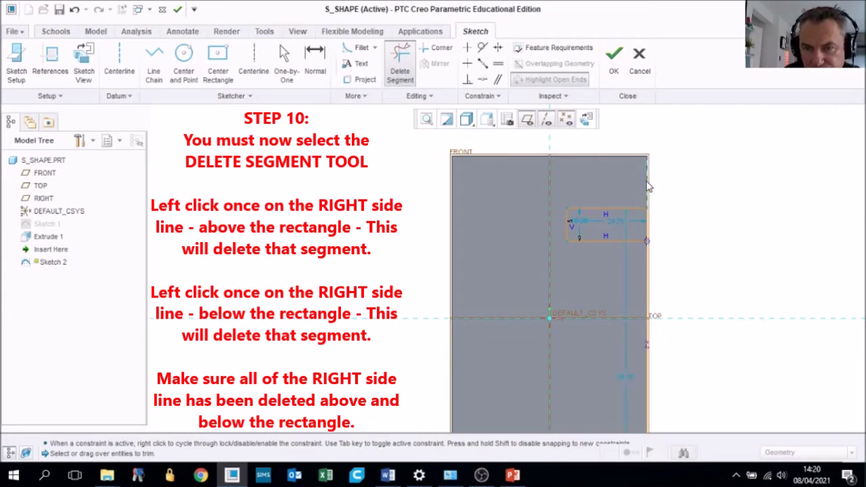
pyautogui.click(647, 268)
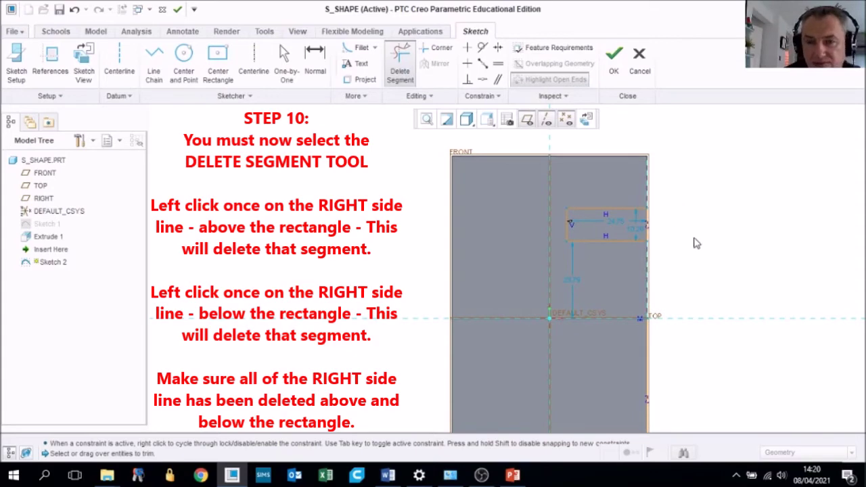
# Dimension the notch rectangle with a height of 20 mm.
pyautogui.scroll(5, 665, 220)
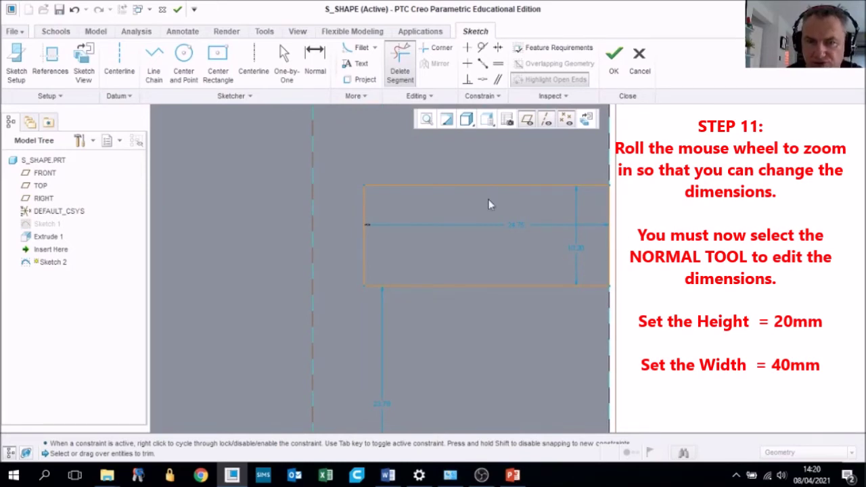
pyautogui.click(315, 60)
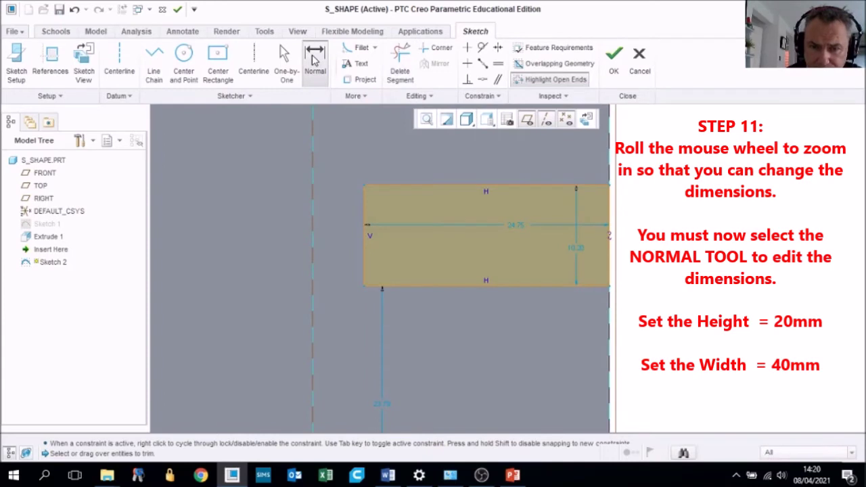
pyautogui.doubleClick(577, 249)
pyautogui.write('2')
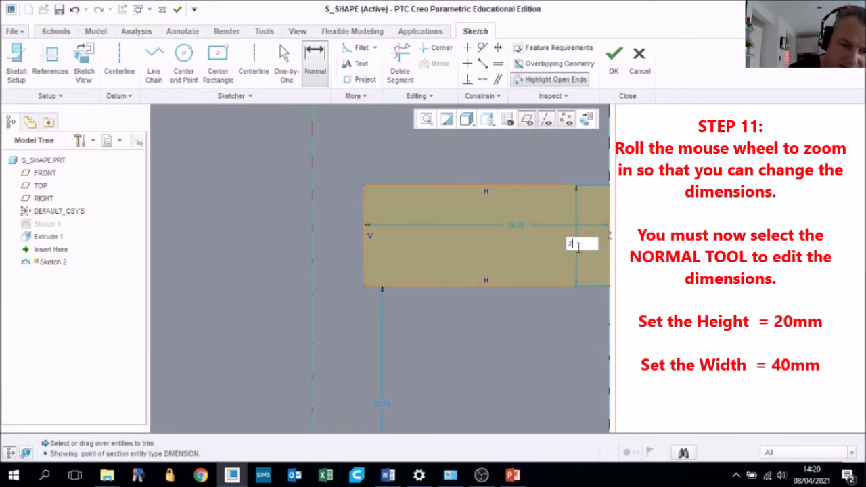
pyautogui.write('0')
pyautogui.press('Return')
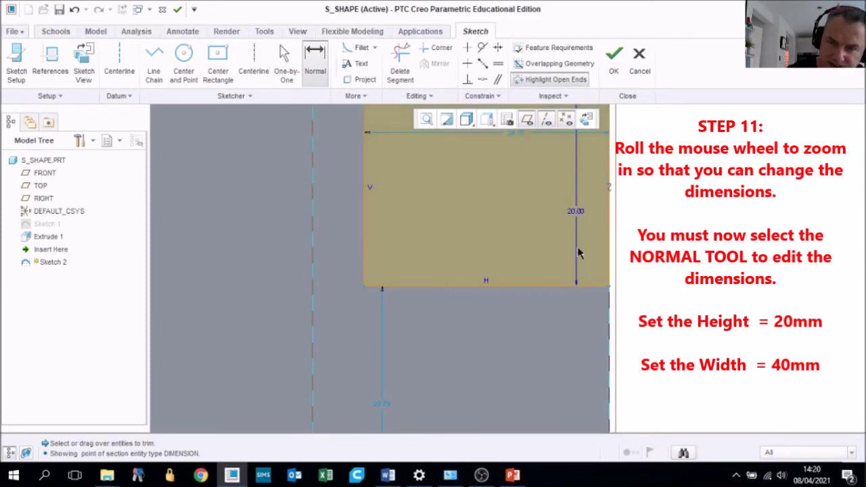
pyautogui.scroll(-3, 579, 253)
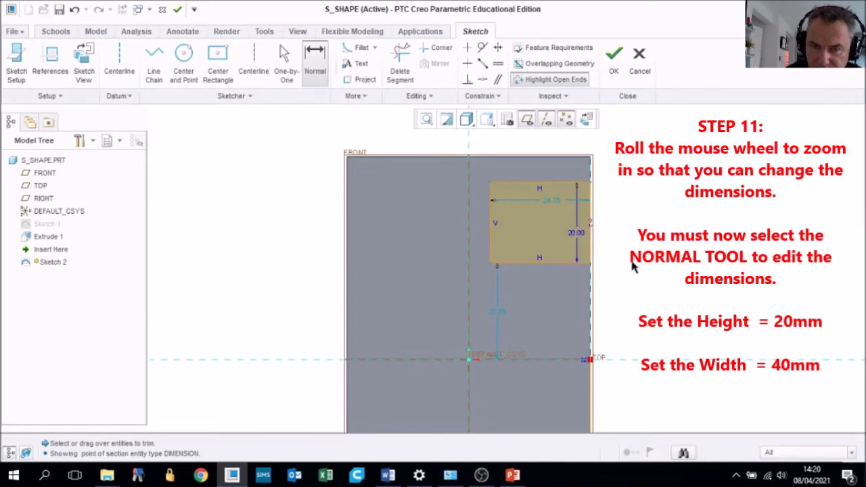
# Set the notch rectangle's width to 40 mm.
pyautogui.doubleClick(551, 204)
pyautogui.write('4')
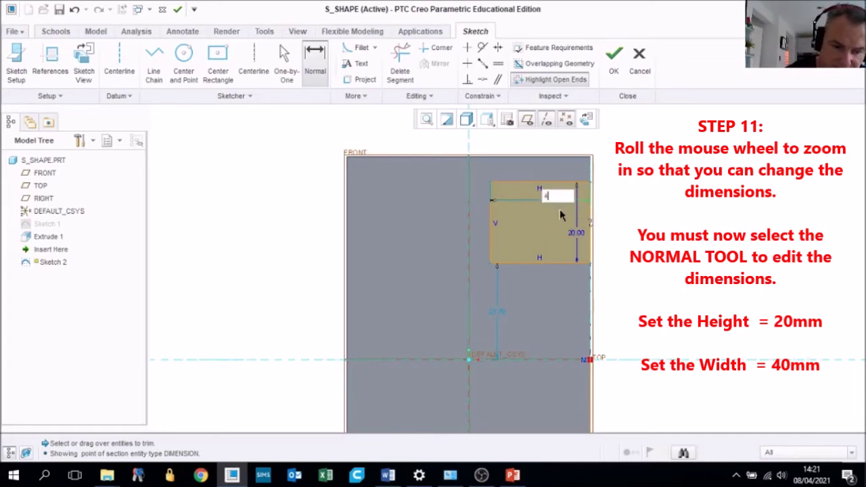
pyautogui.press('Return')
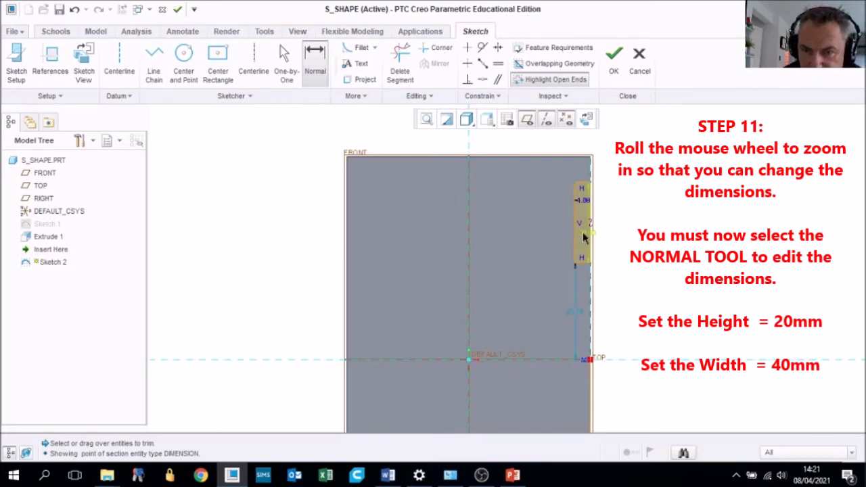
pyautogui.doubleClick(583, 198)
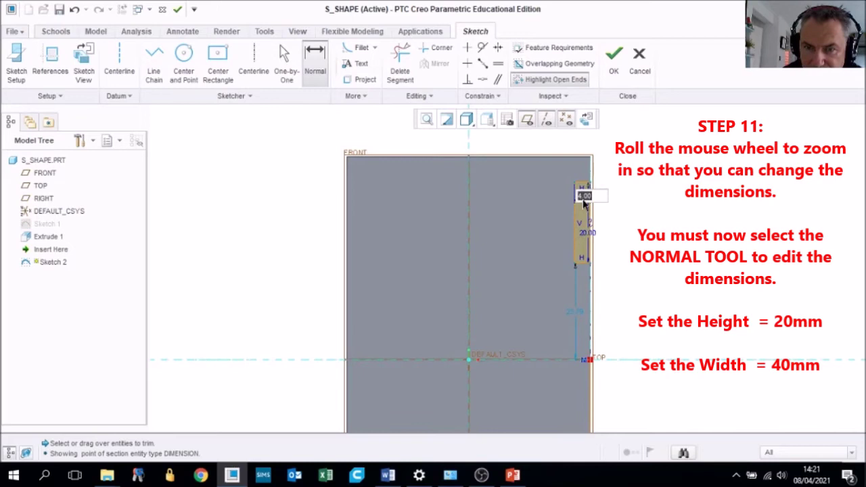
pyautogui.write('40')
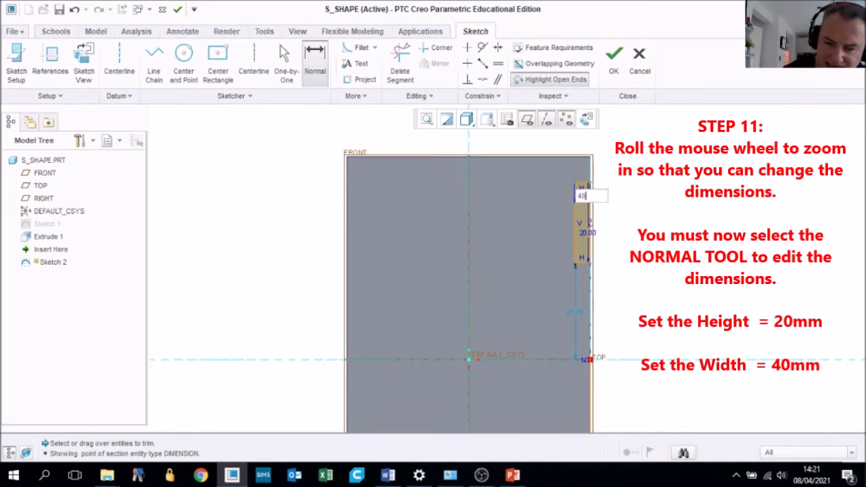
pyautogui.press('Return')
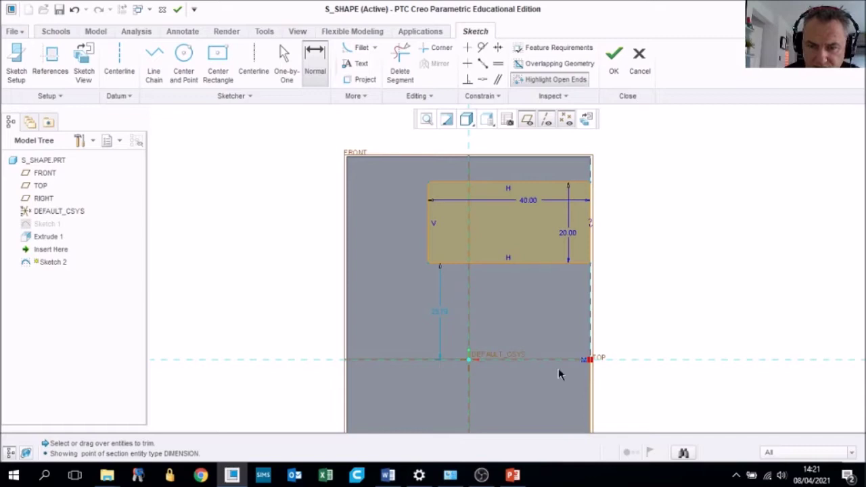
# Remove the leftover projected right-edge segment below the notch with Delete Segment.
pyautogui.scroll(-4, 594, 395)
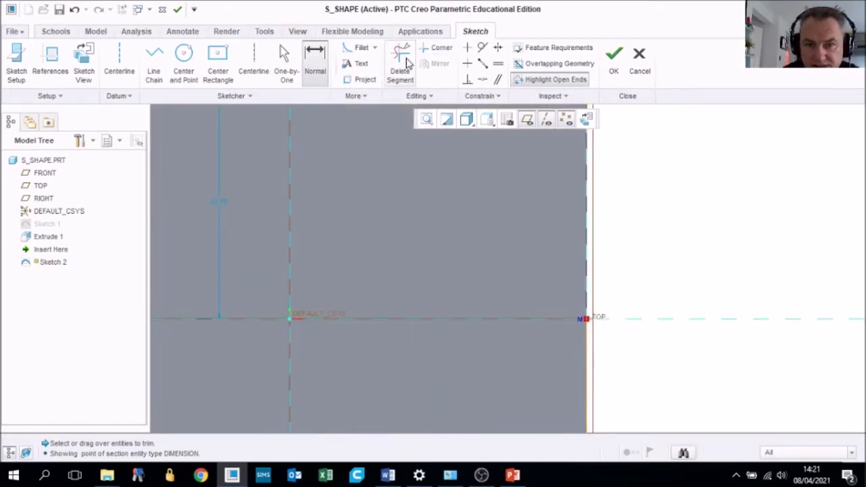
pyautogui.click(408, 65)
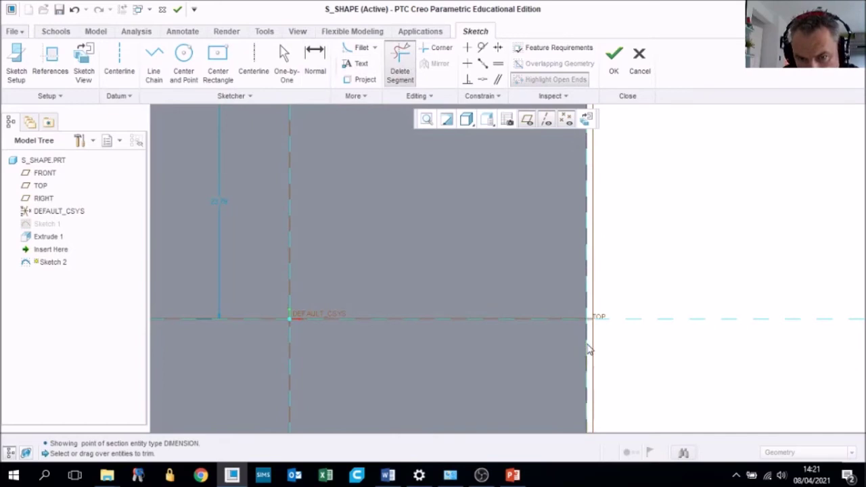
pyautogui.scroll(4, 599, 362)
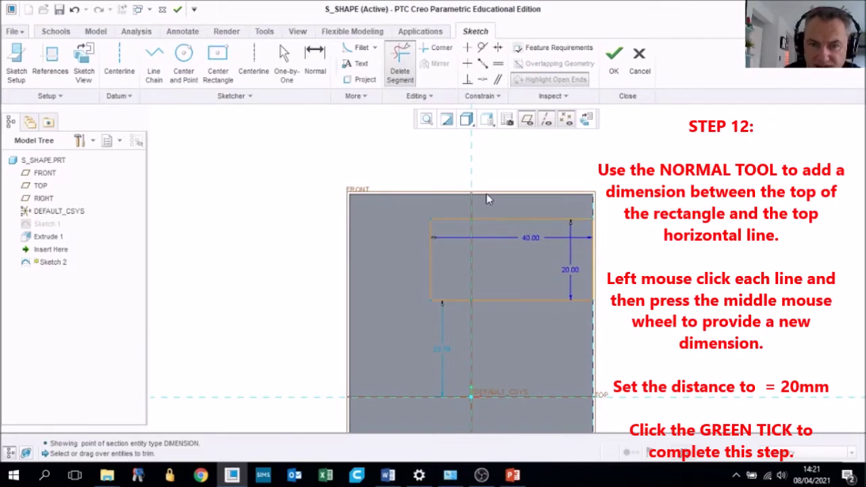
# Dimension the distance between the block's top edge and the notch rectangle's top line as 20 mm.
pyautogui.click(318, 59)
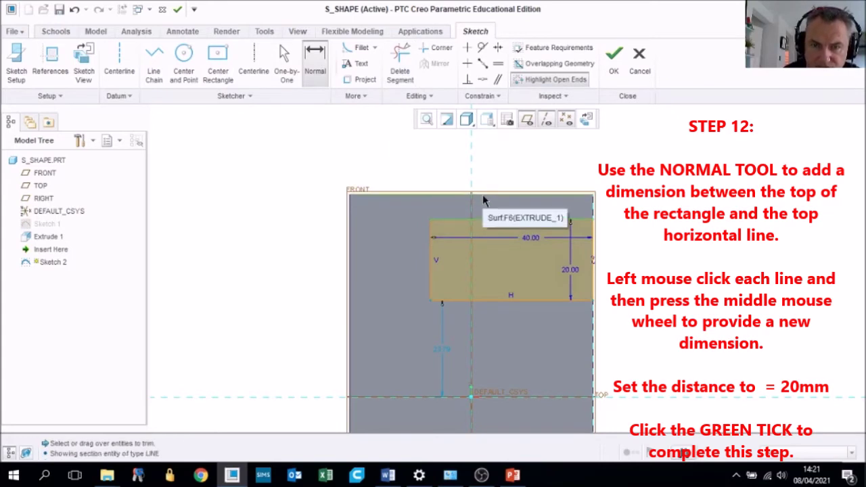
pyautogui.middleClick(510, 158)
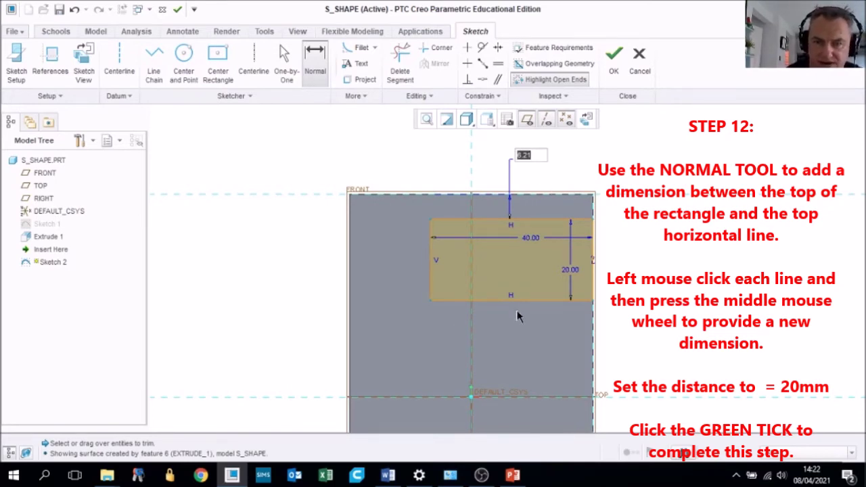
pyautogui.write('2')
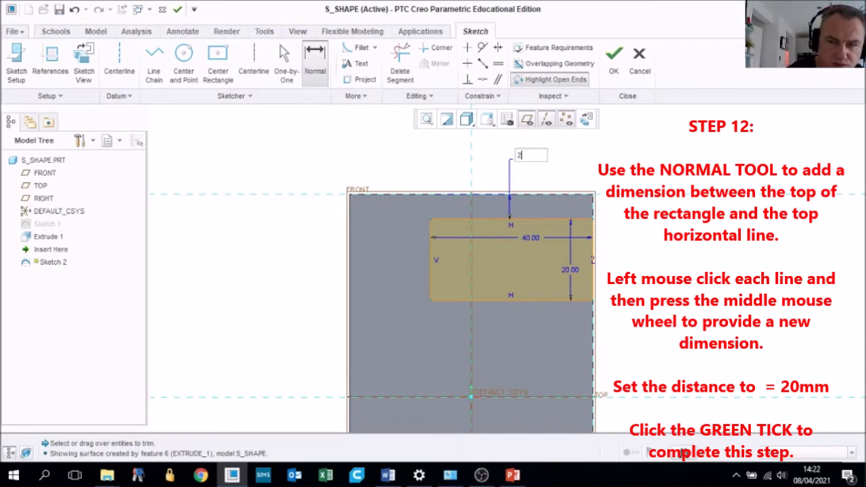
pyautogui.write('0')
pyautogui.press('Return')
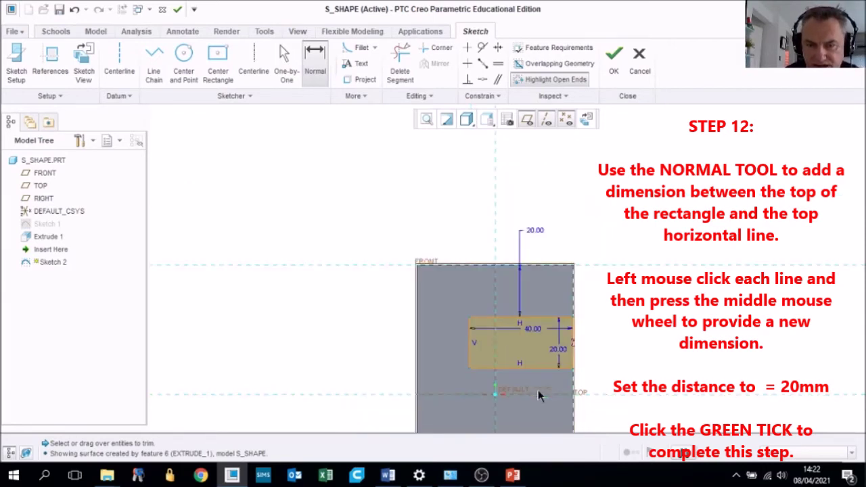
# Try to trim any stray projected segment along the block's right edge above the notch with Delete Segment, and finish the sketch.
pyautogui.scroll(-2, 538, 393)
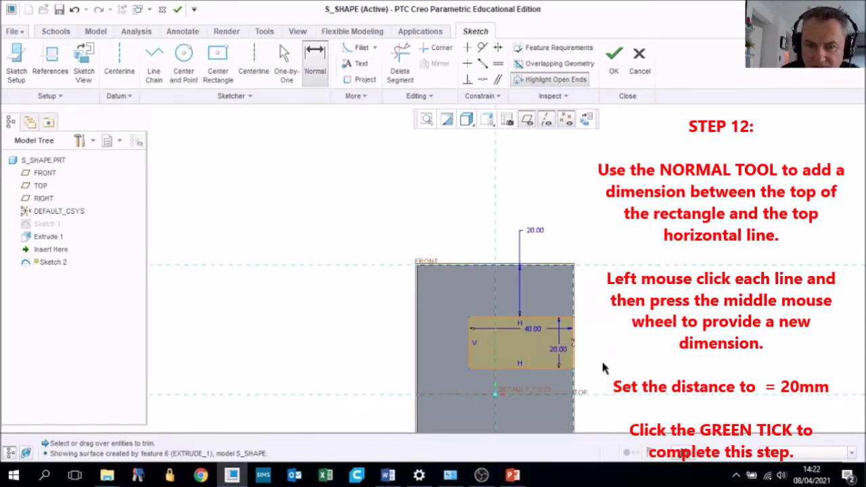
pyautogui.moveTo(603, 365); pyautogui.dragTo(591, 362, button='middle')
pyautogui.scroll(-3, 592, 362)
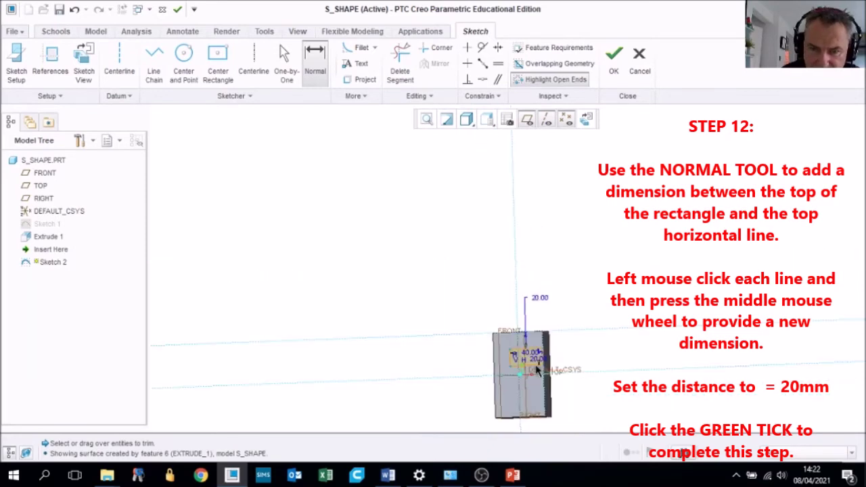
pyautogui.scroll(3, 537, 369)
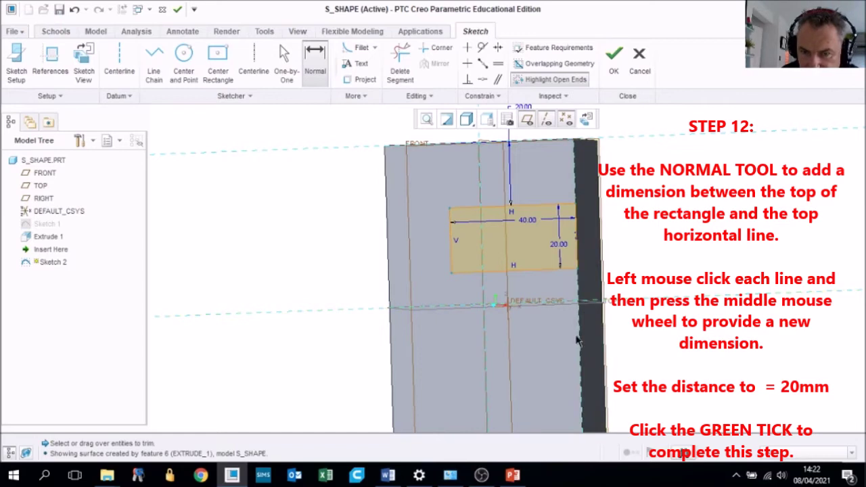
pyautogui.click(400, 66)
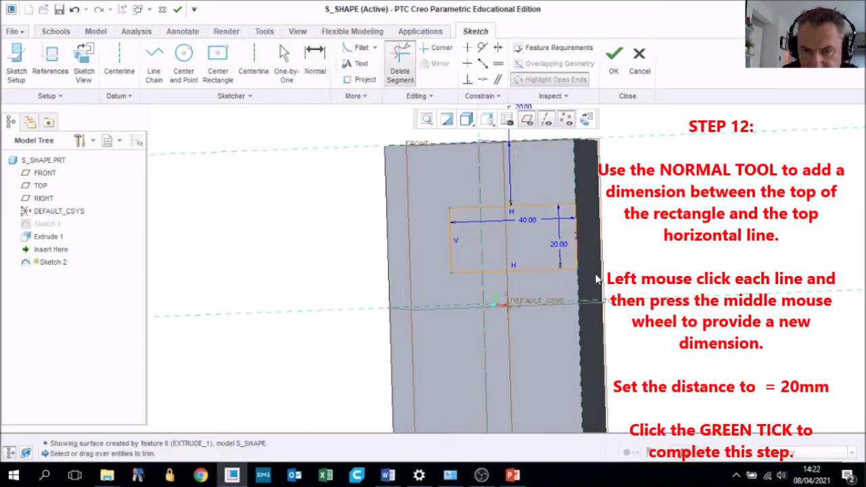
pyautogui.moveTo(581, 157); pyautogui.dragTo(555, 162)
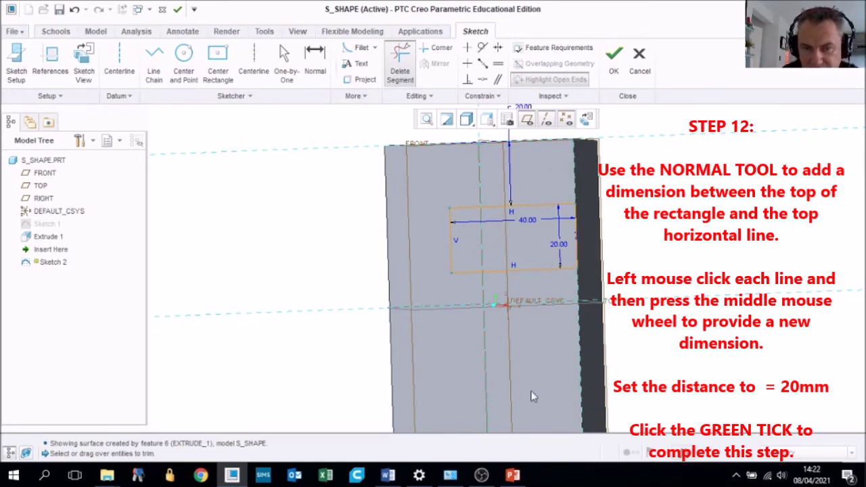
pyautogui.click(613, 58)
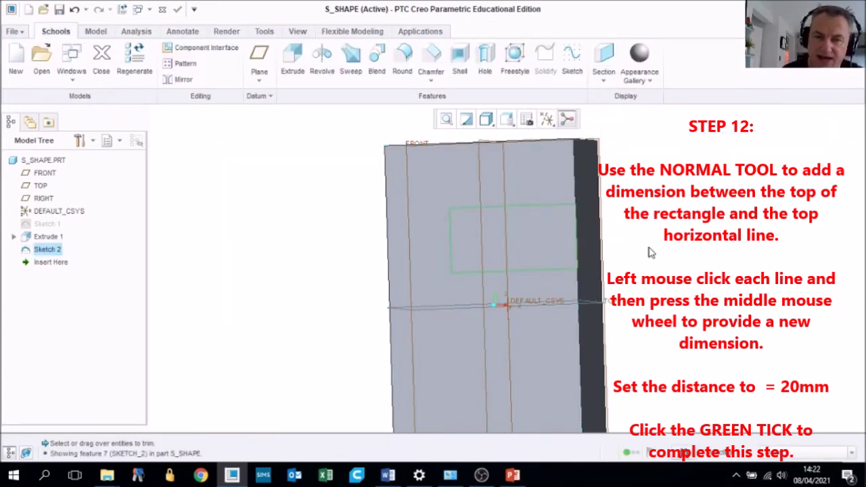
# Extrude the notch sketch into the block as a cut 30 mm deep.
pyautogui.click(551, 223)
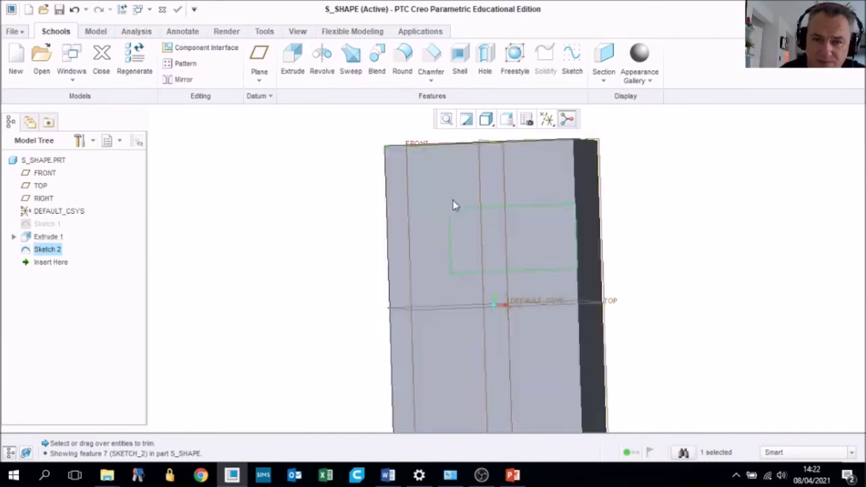
pyautogui.click(291, 61)
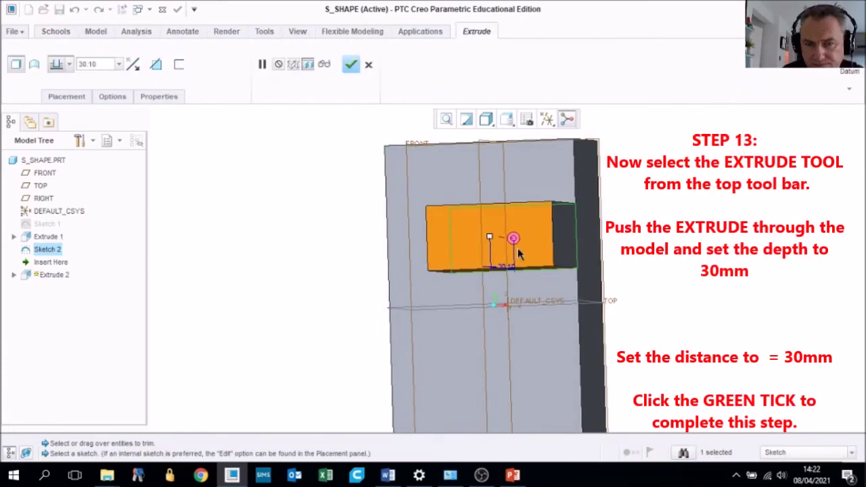
pyautogui.moveTo(490, 238); pyautogui.dragTo(539, 239)
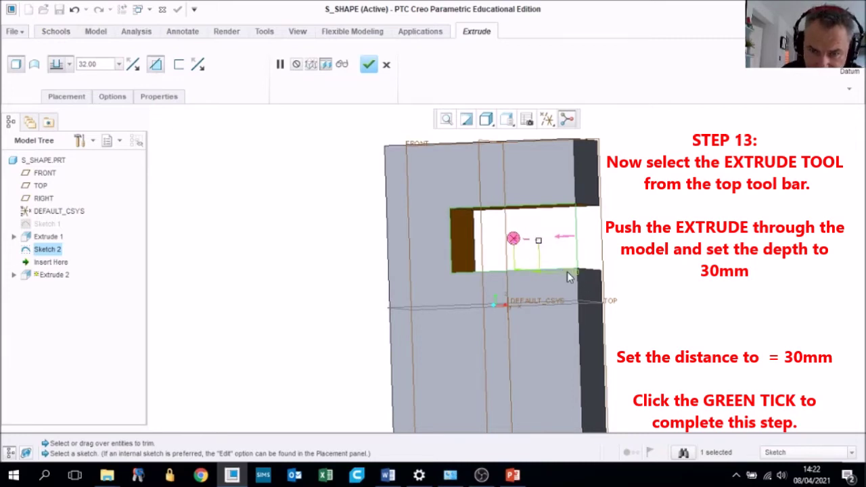
pyautogui.write('30')
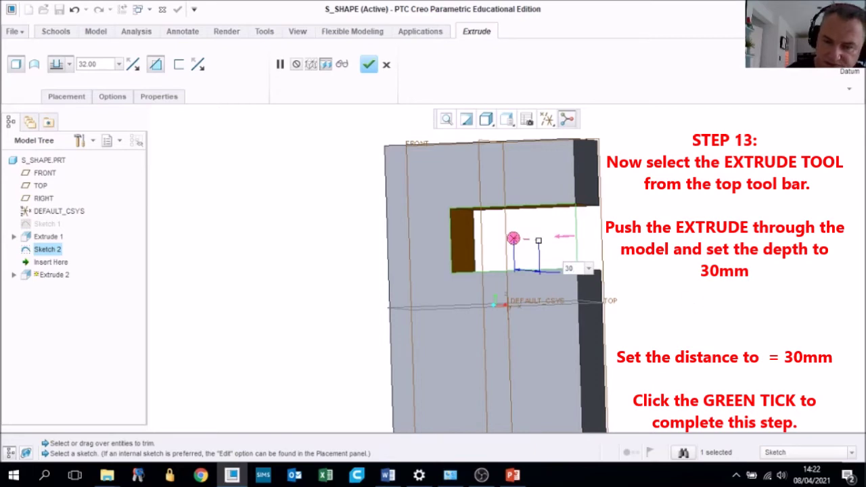
pyautogui.press('Return')
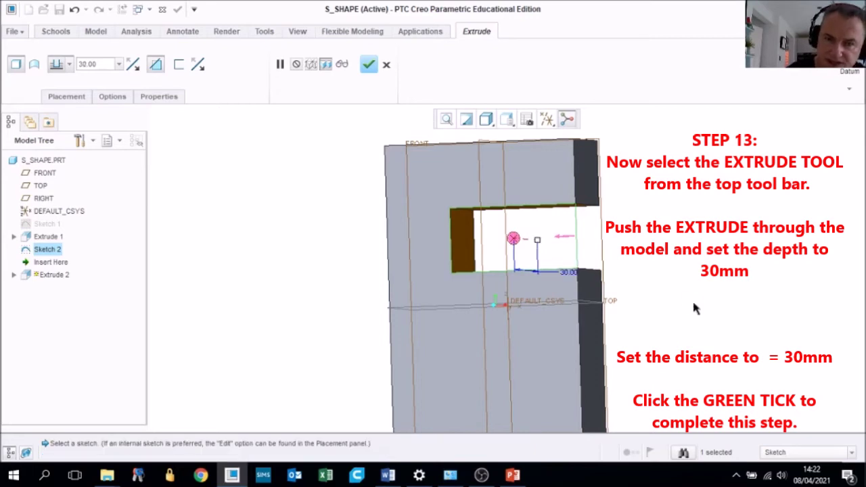
pyautogui.click(368, 66)
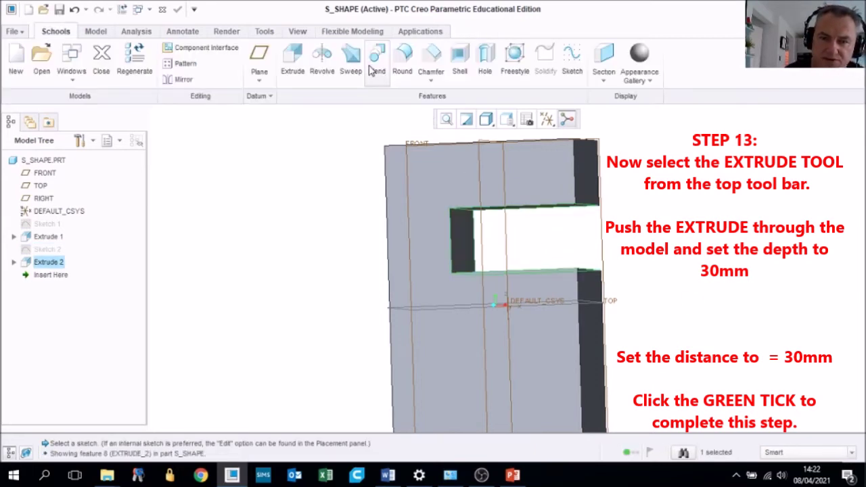
# Start a new sketch on the block's front face and project the left vertical edge into it.
pyautogui.scroll(-3, 517, 338)
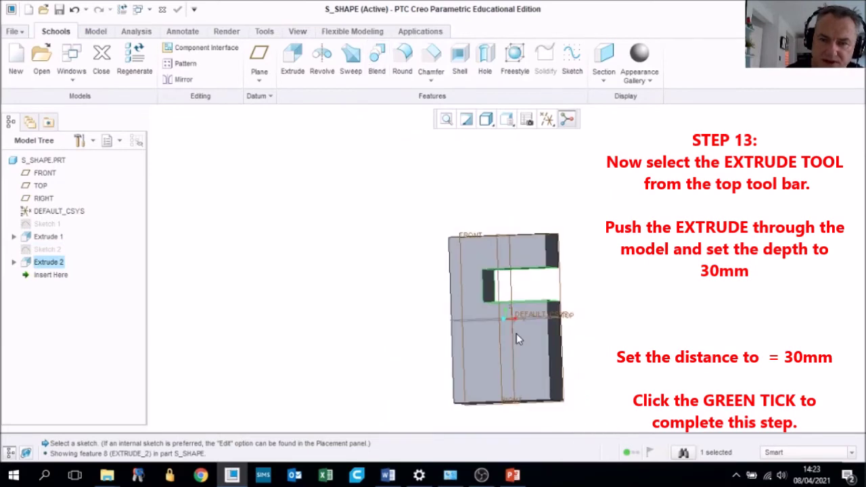
pyautogui.moveTo(516, 335); pyautogui.dragTo(508, 352, button='middle')
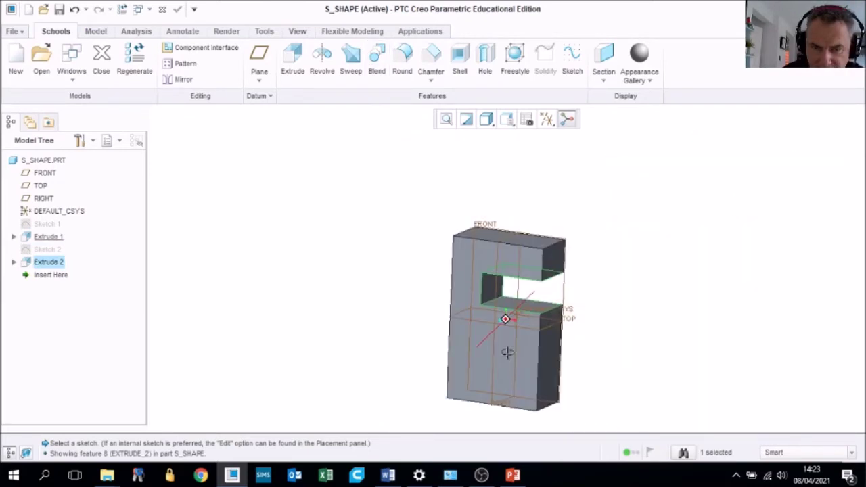
pyautogui.click(446, 120)
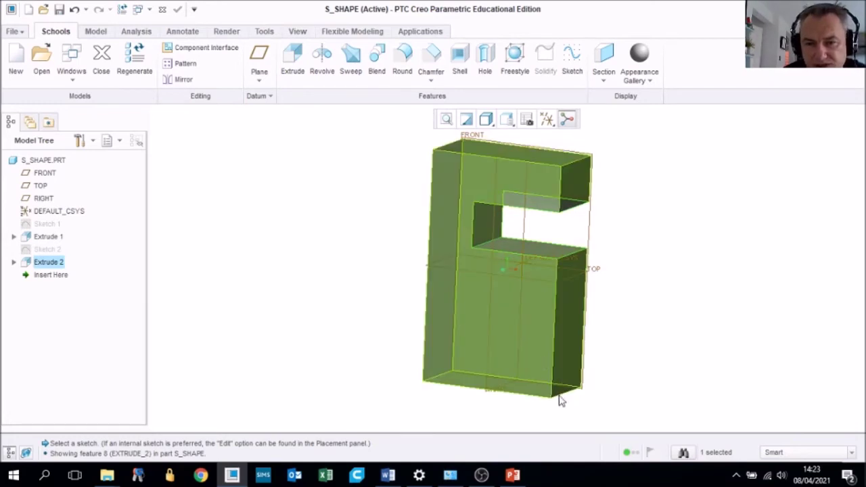
pyautogui.click(440, 309)
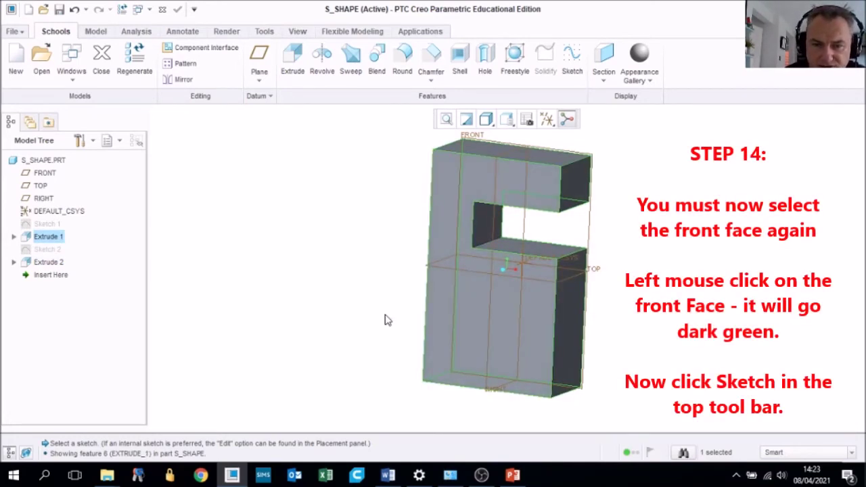
pyautogui.click(438, 328)
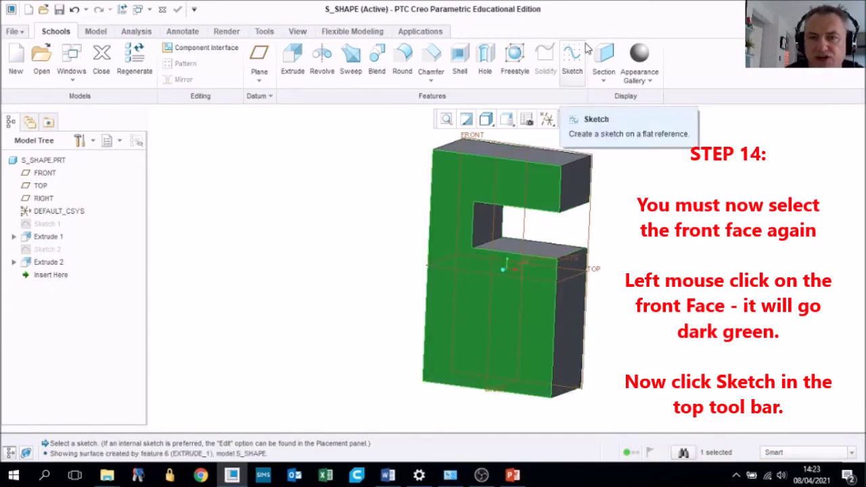
pyautogui.click(572, 58)
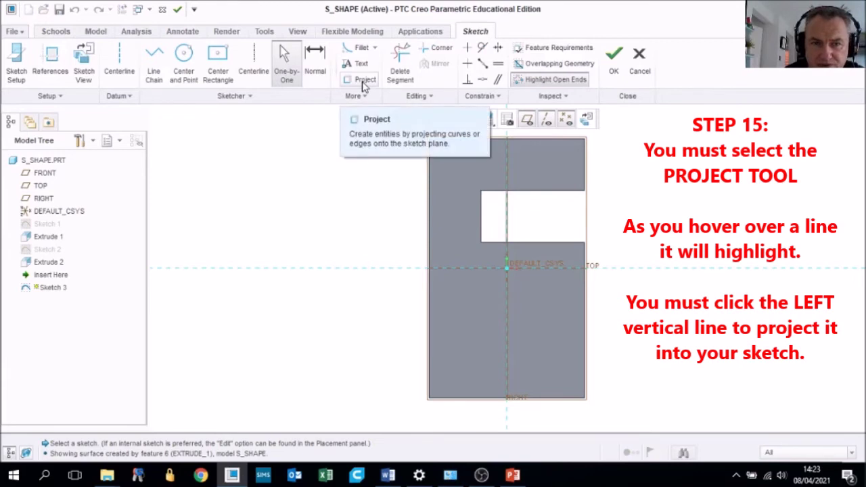
pyautogui.click(364, 80)
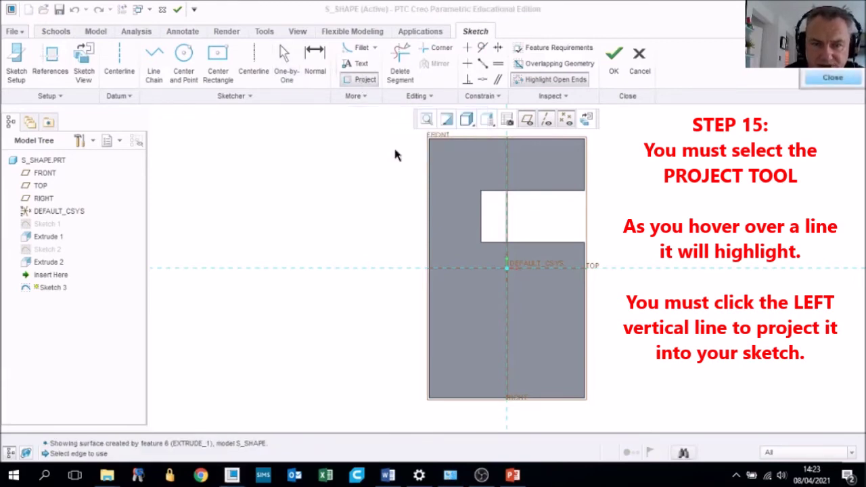
pyautogui.click(429, 313)
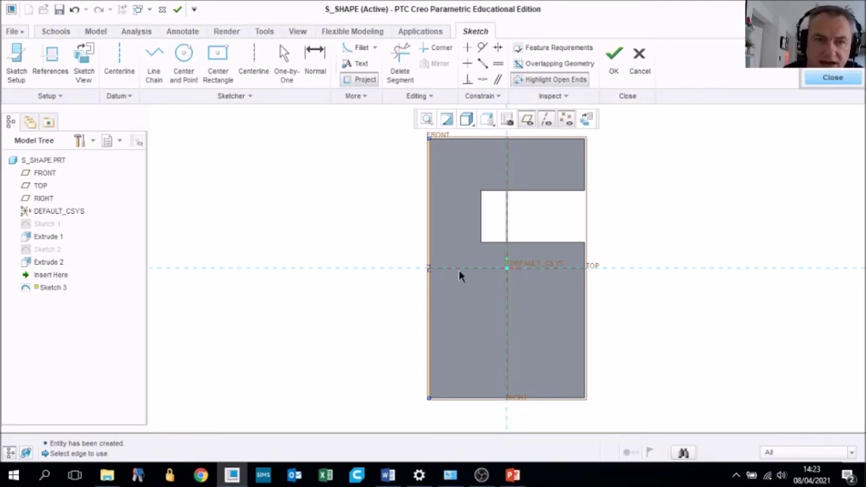
# Draw a three-line open rectangle about 46 x 20 mm from the projected left edge, below the horizontal reference, with a line chain.
pyautogui.click(152, 56)
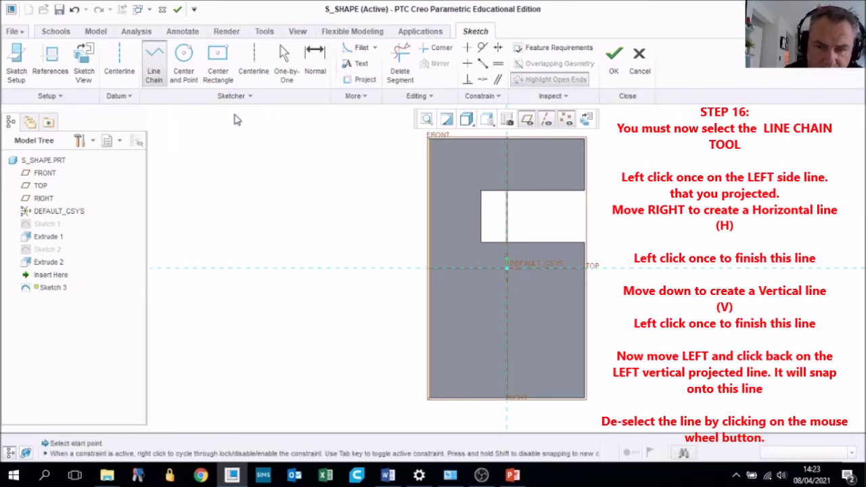
pyautogui.click(428, 302)
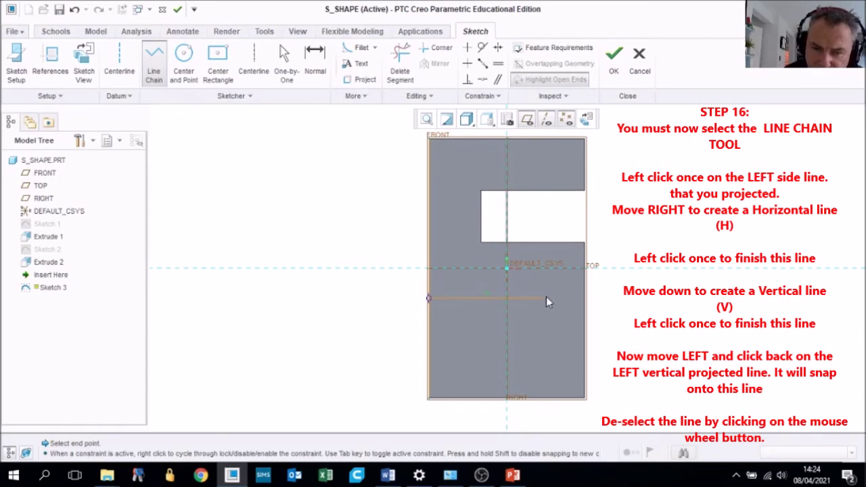
pyautogui.scroll(3, 545, 299)
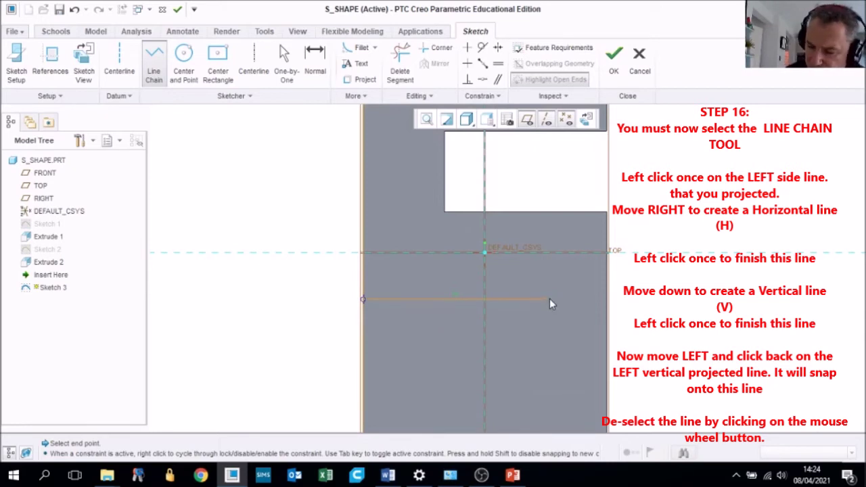
pyautogui.click(549, 299)
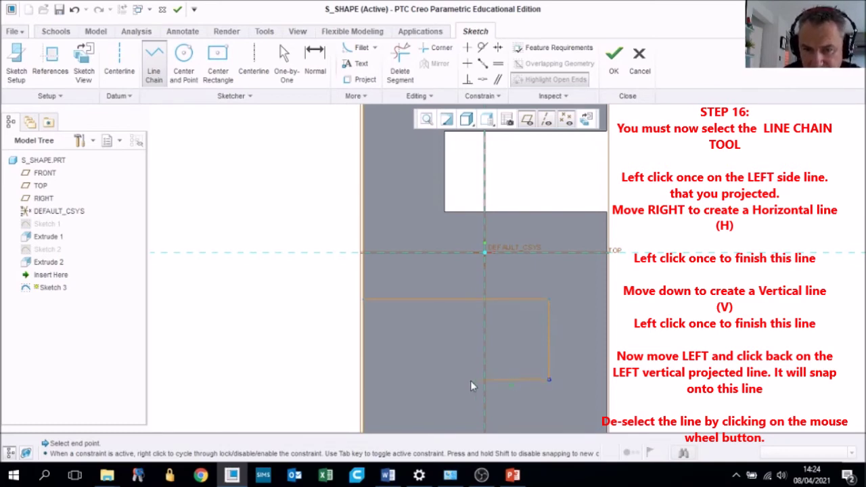
pyautogui.click(360, 378)
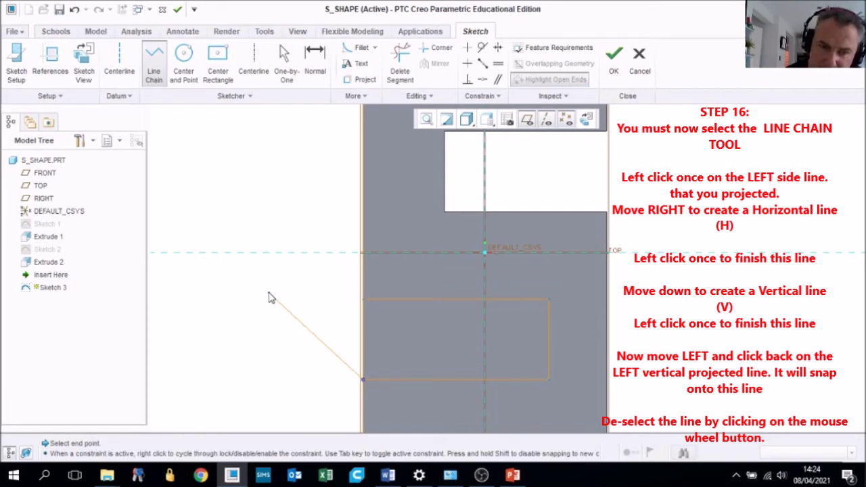
pyautogui.middleClick(268, 298)
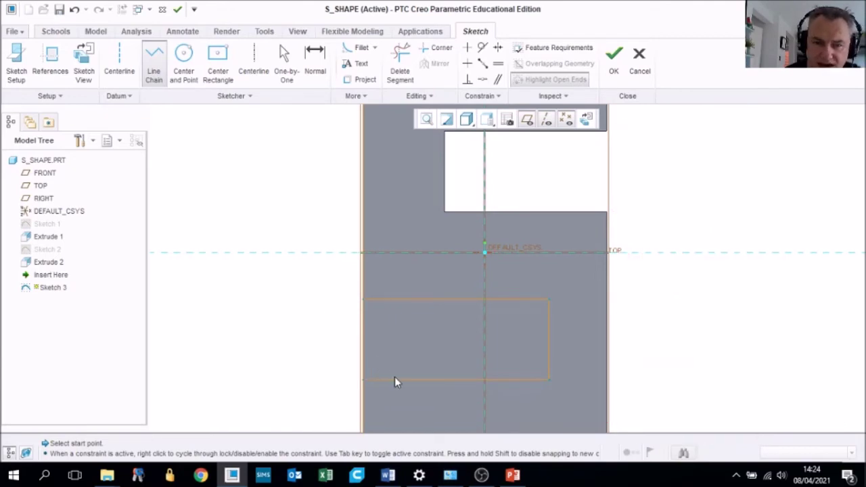
pyautogui.scroll(2, 394, 379)
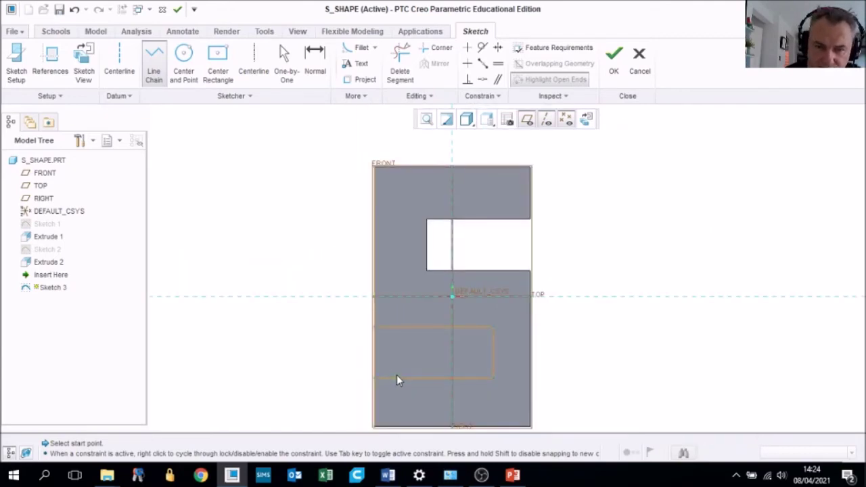
# Trim away the projected left edge line above and below the rectangle with Delete Segment.
pyautogui.click(401, 71)
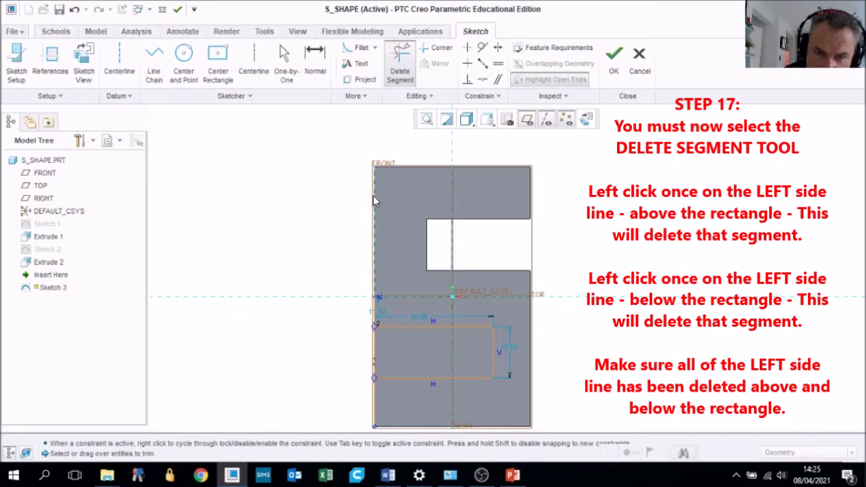
pyautogui.click(375, 307)
pyautogui.scroll(-5, 375, 307)
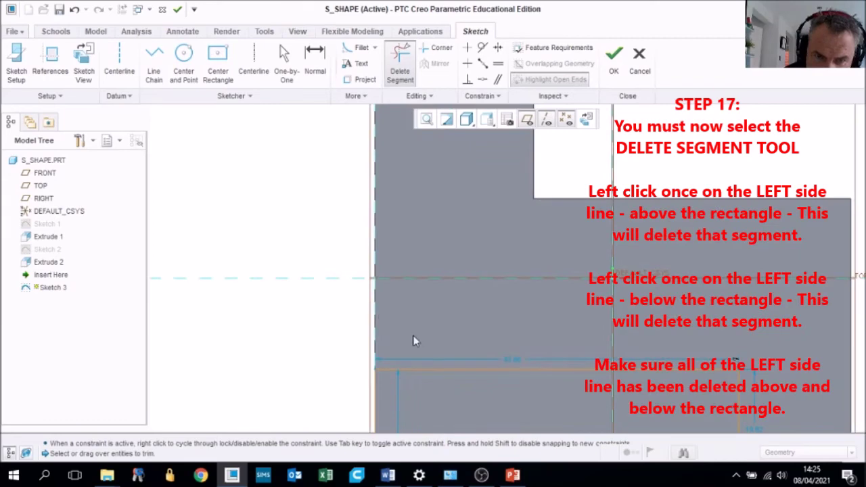
pyautogui.scroll(7, 416, 336)
pyautogui.scroll(-4, 416, 407)
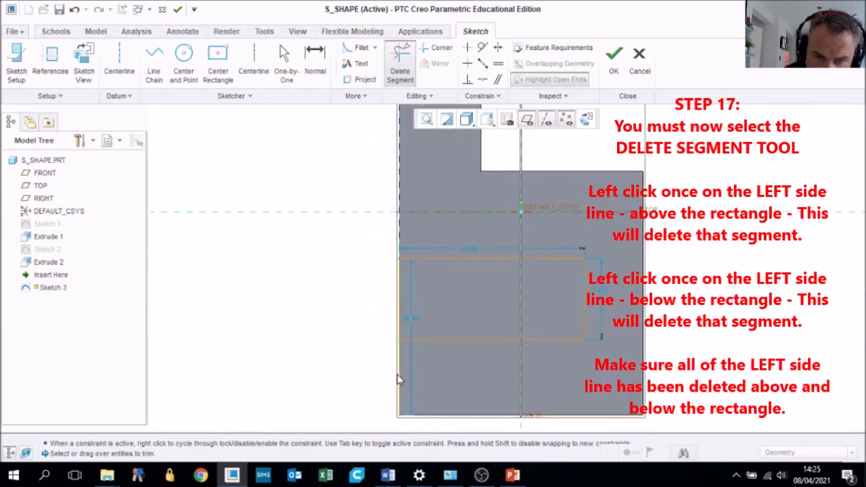
pyautogui.moveTo(352, 372)
pyautogui.mouseDown()
pyautogui.moveTo(387, 387)
pyautogui.moveTo(381, 397)
pyautogui.moveTo(428, 377)
pyautogui.moveTo(383, 381)
pyautogui.moveTo(414, 384)
pyautogui.moveTo(387, 377)
pyautogui.mouseUp()
pyautogui.moveTo(359, 228); pyautogui.dragTo(399, 234)
pyautogui.moveTo(417, 180)
pyautogui.mouseDown()
pyautogui.moveTo(361, 178)
pyautogui.moveTo(377, 183)
pyautogui.moveTo(383, 170)
pyautogui.moveTo(376, 177)
pyautogui.mouseUp()
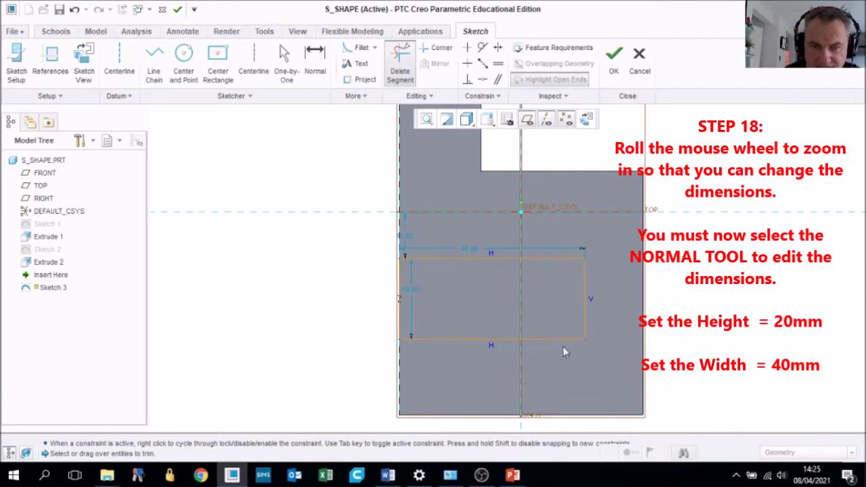
# Set the notch rectangle's height to 20 mm and its width to 40 mm.
pyautogui.scroll(3, 563, 348)
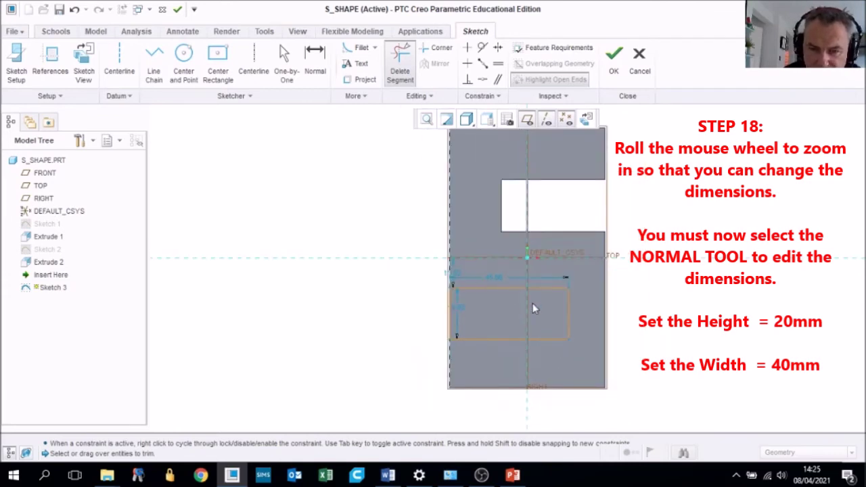
pyautogui.scroll(-3, 533, 308)
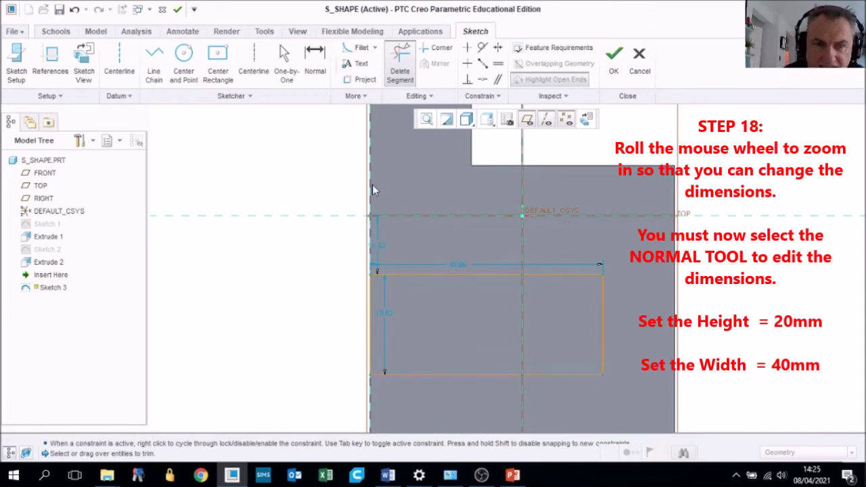
pyautogui.click(314, 59)
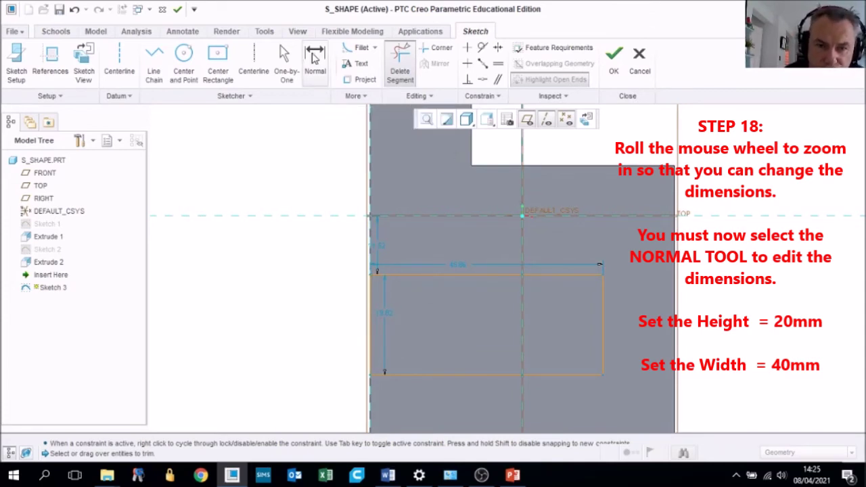
pyautogui.doubleClick(386, 313)
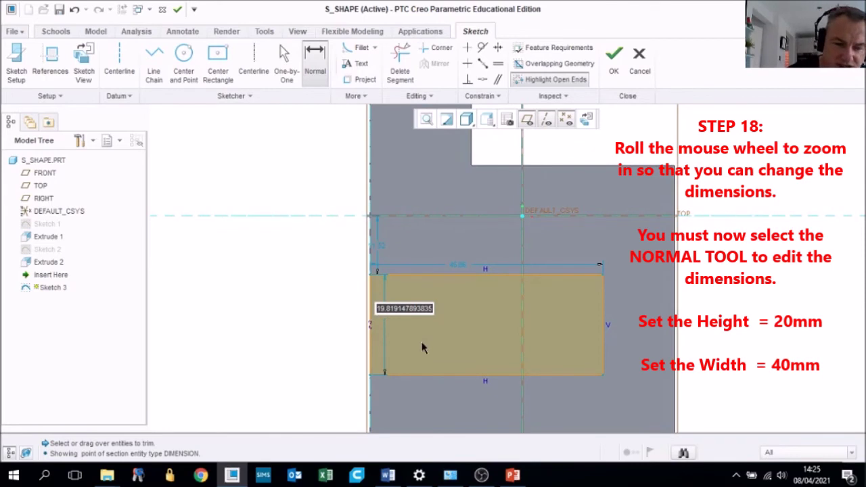
pyautogui.write('20')
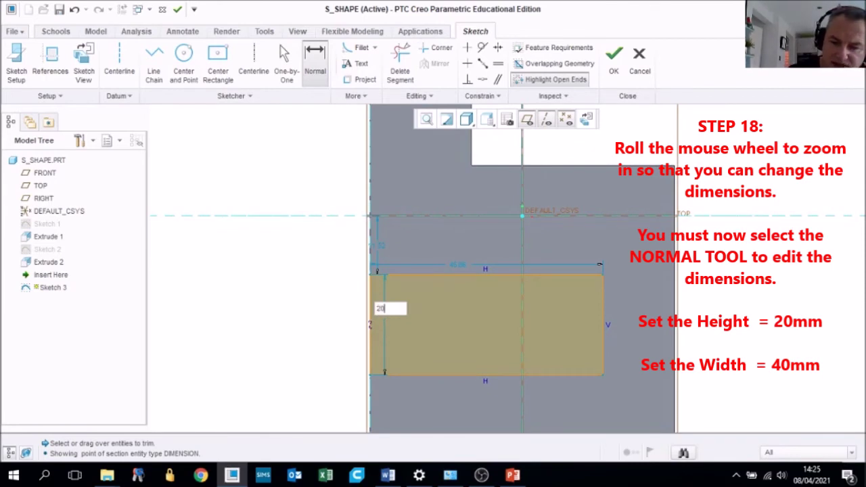
pyautogui.press('Return')
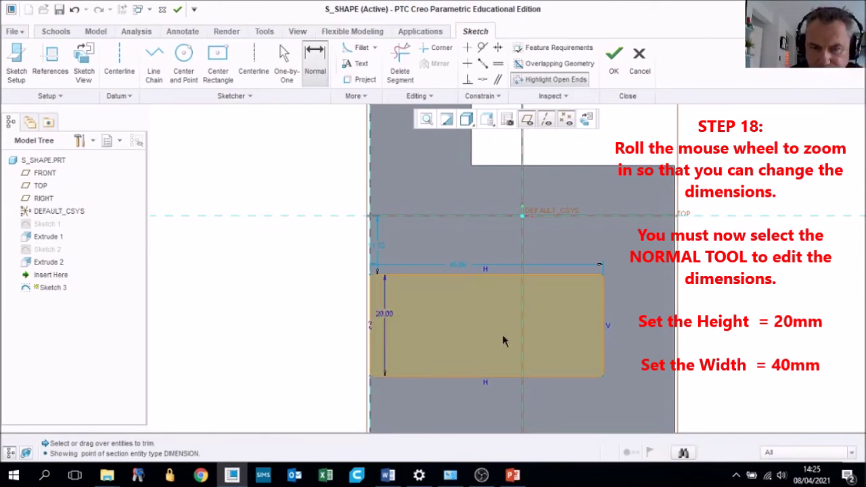
pyautogui.doubleClick(456, 268)
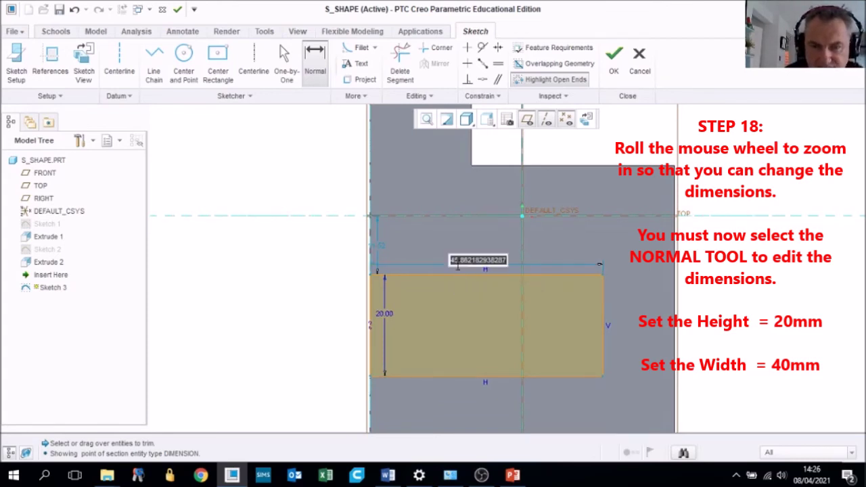
pyautogui.write('40')
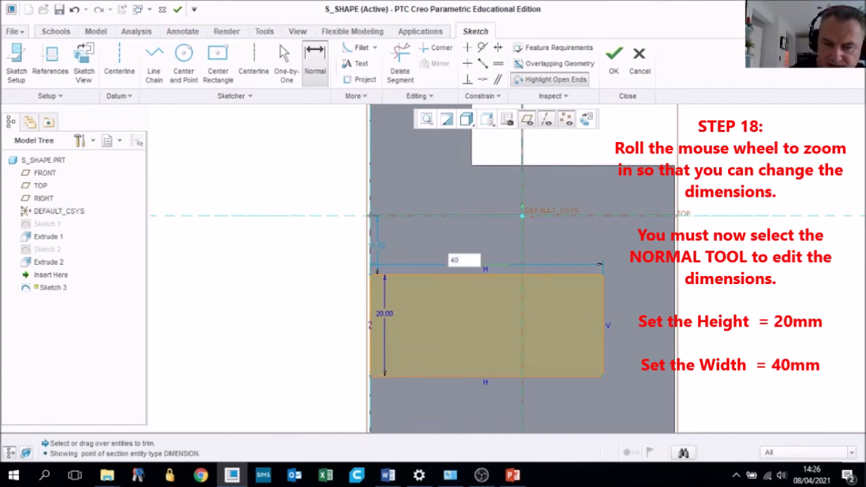
pyautogui.press('Return')
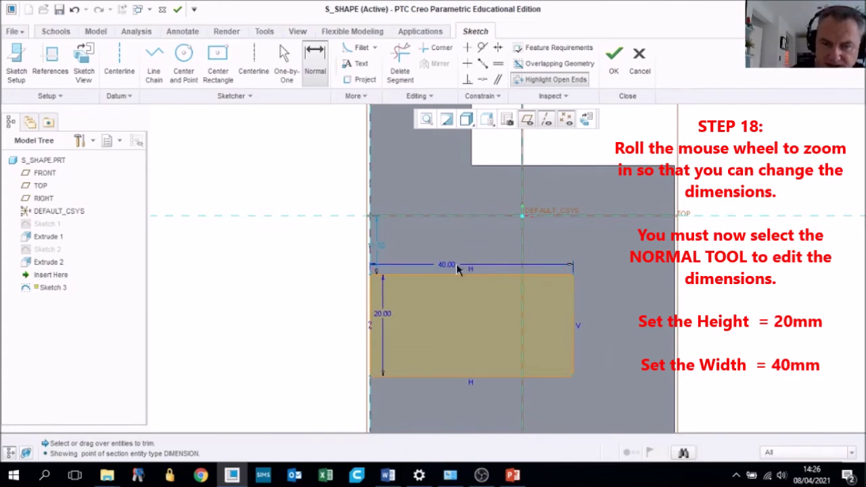
# Dimension the distance between the rectangle's bottom line and the block's bottom edge as 20 mm, and finish the sketch.
pyautogui.scroll(-3, 446, 370)
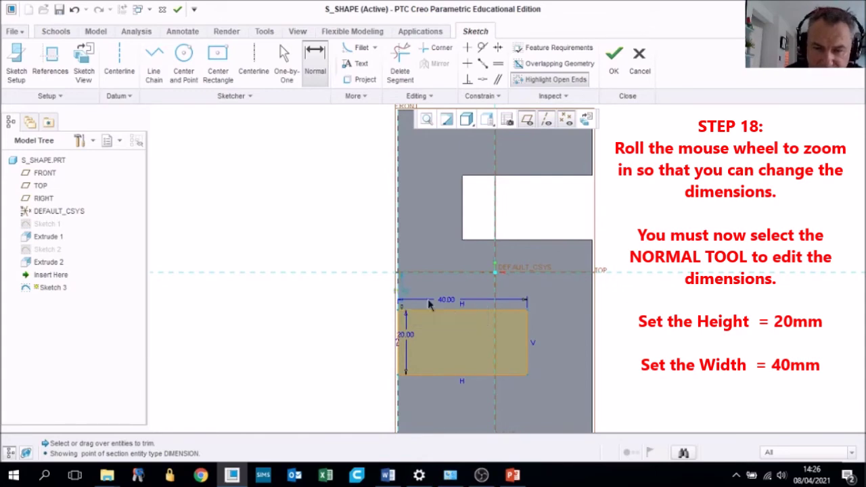
pyautogui.scroll(-1, 456, 385)
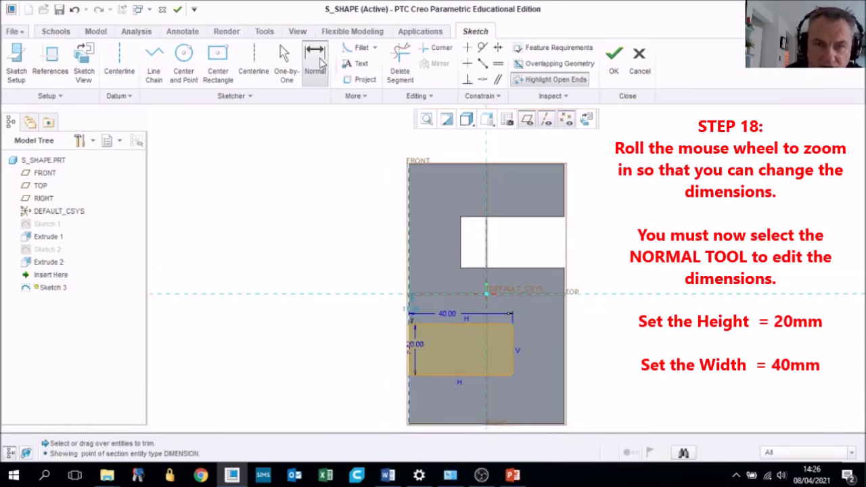
pyautogui.middleClick(436, 396)
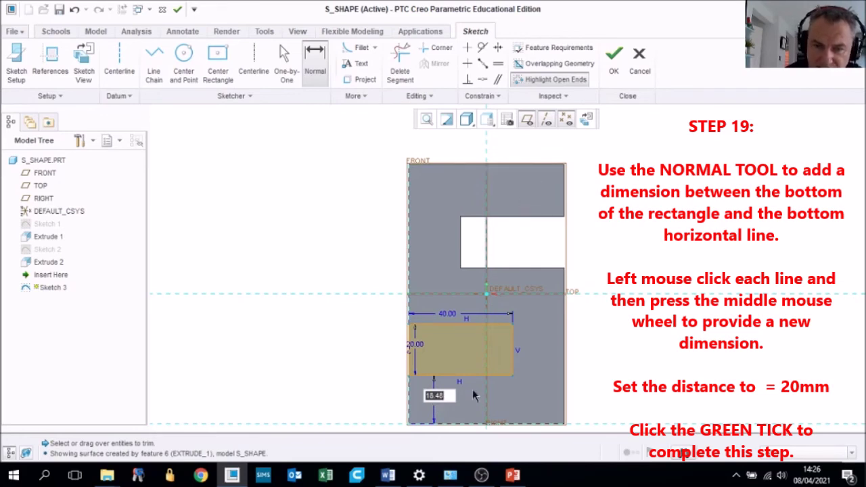
pyautogui.write('2')
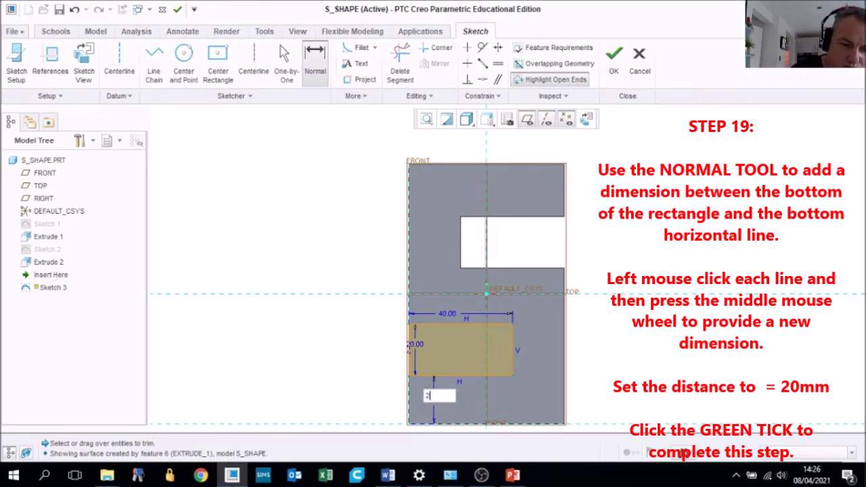
pyautogui.write('0')
pyautogui.press('Return')
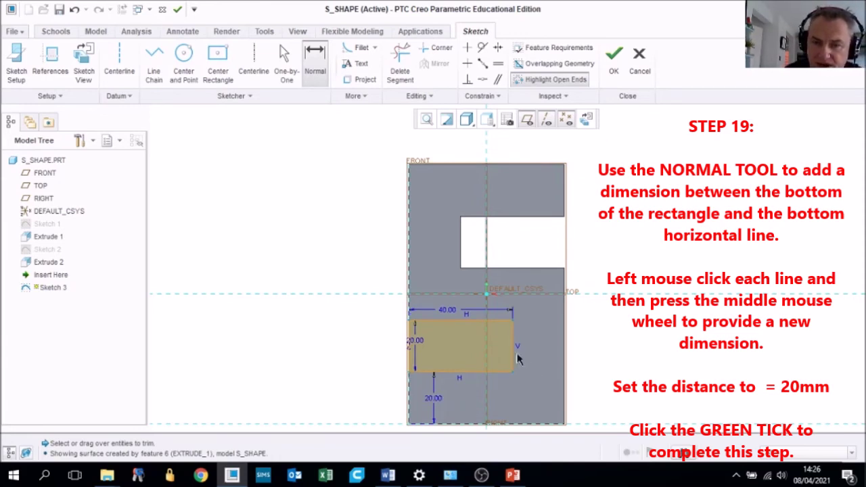
pyautogui.moveTo(539, 359); pyautogui.dragTo(520, 370, button='middle')
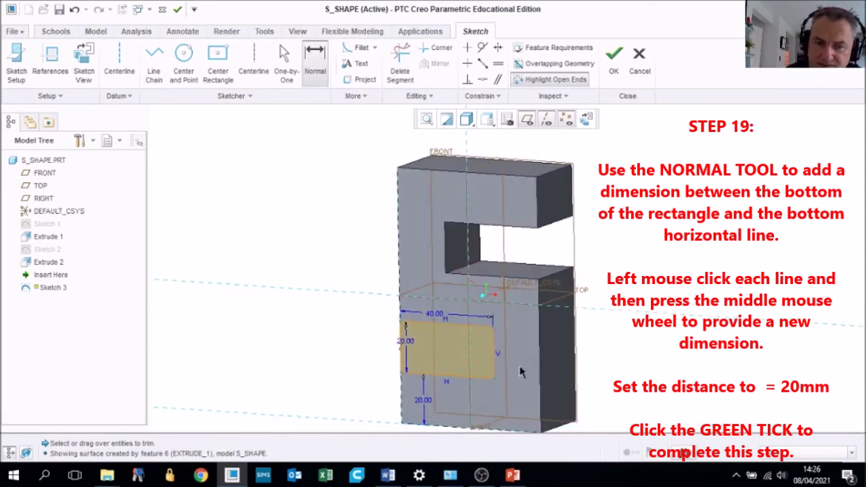
pyautogui.click(613, 59)
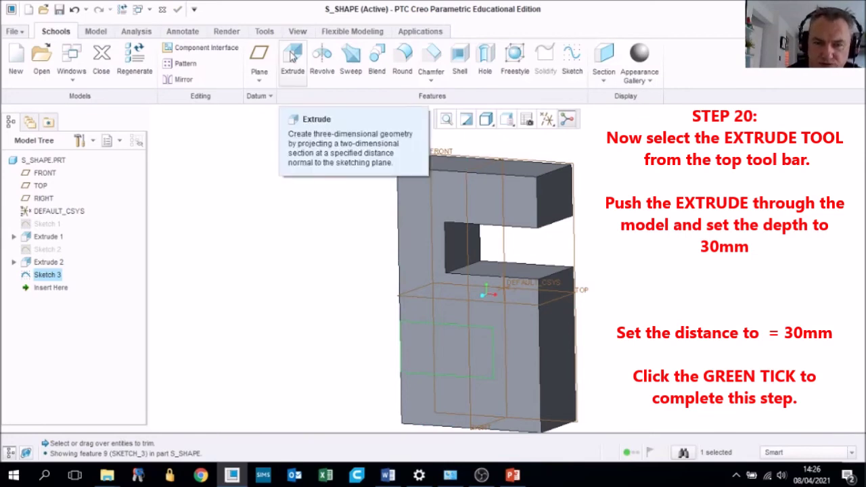
# Extrude the lower notch sketch into the block as a material-removing cut about 30.5 mm deep.
pyautogui.click(293, 57)
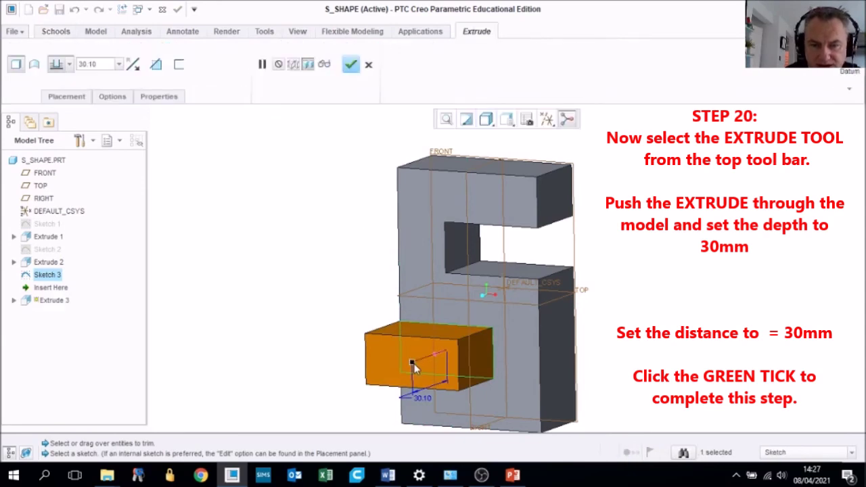
pyautogui.moveTo(413, 366); pyautogui.dragTo(379, 373)
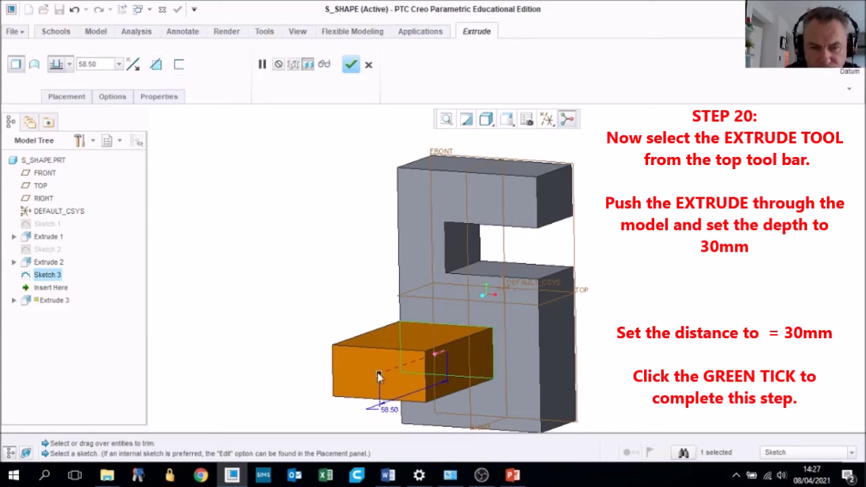
pyautogui.moveTo(378, 377); pyautogui.dragTo(468, 363)
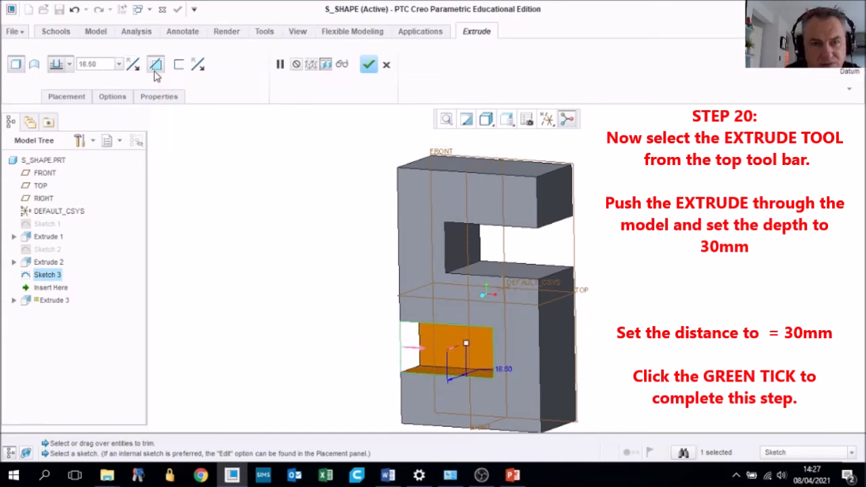
pyautogui.moveTo(466, 345); pyautogui.dragTo(481, 338)
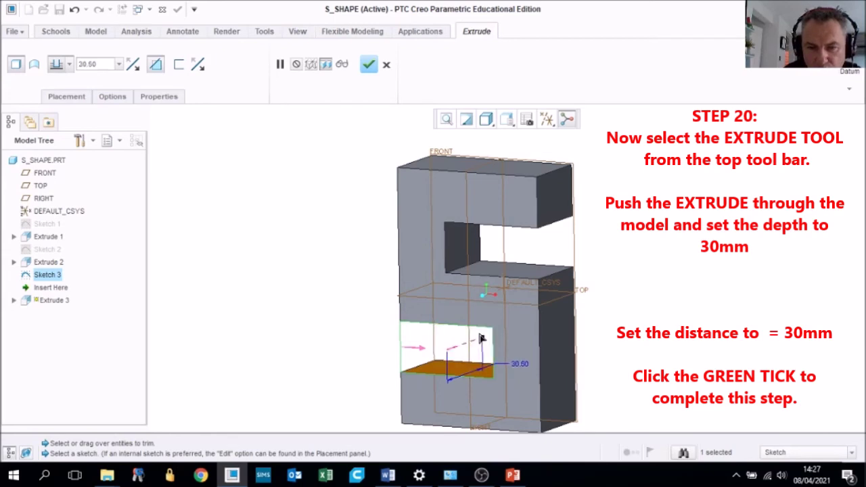
# Set the lower notch cut's depth to 30 mm and complete the extrusion.
pyautogui.doubleClick(524, 365)
pyautogui.write('30')
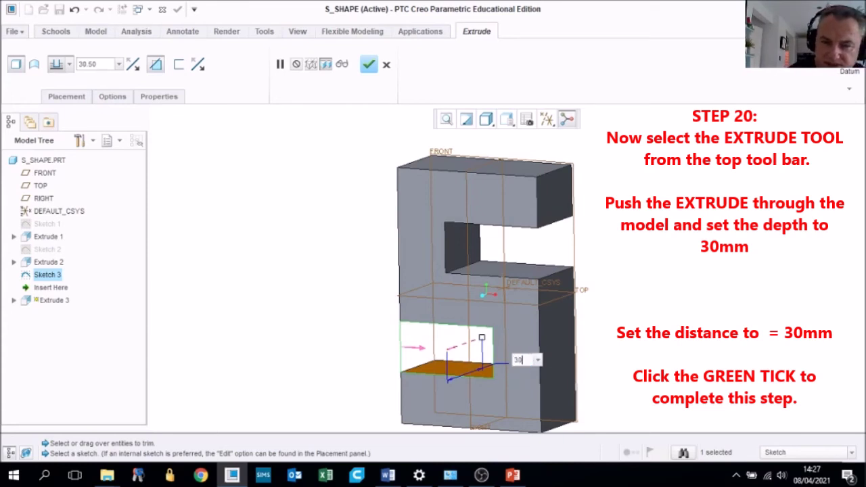
pyautogui.press('Return')
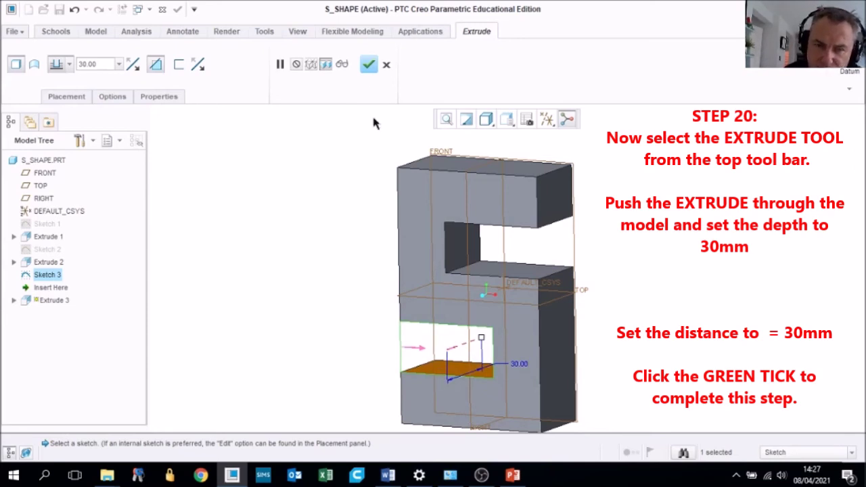
pyautogui.moveTo(482, 298); pyautogui.dragTo(482, 301, button='middle')
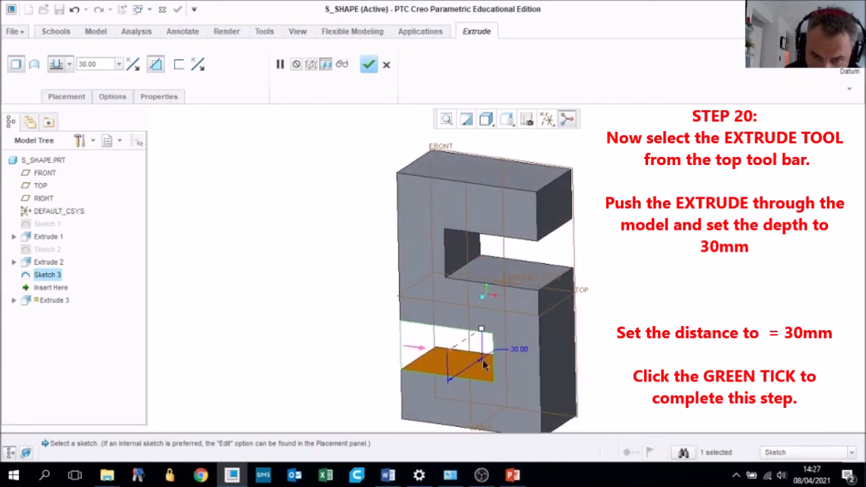
pyautogui.scroll(3, 482, 360)
pyautogui.scroll(-2, 481, 392)
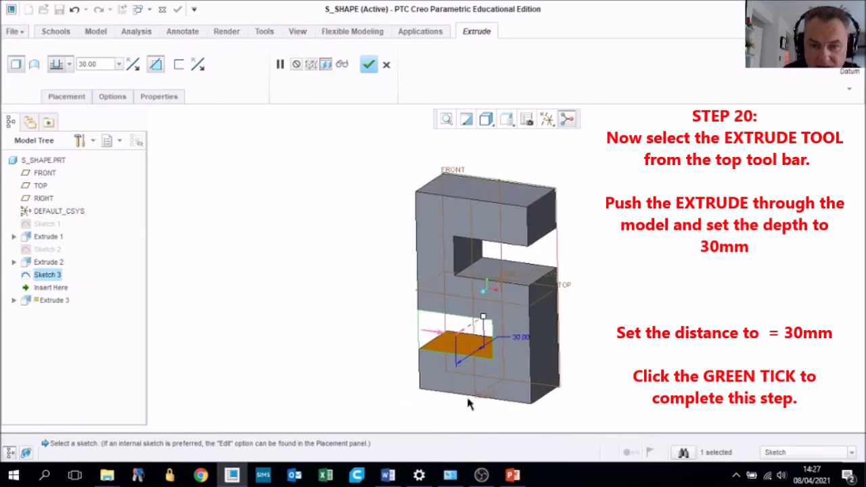
pyautogui.click(368, 66)
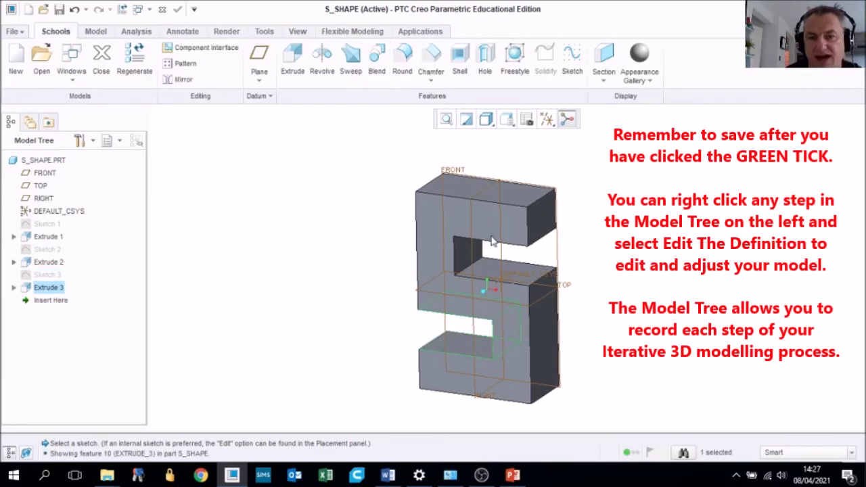
# Review the base block by opening the definitions of Sketch 1 and Extrude 1 and accepting each.
pyautogui.moveTo(535, 327); pyautogui.dragTo(504, 400, button='middle')
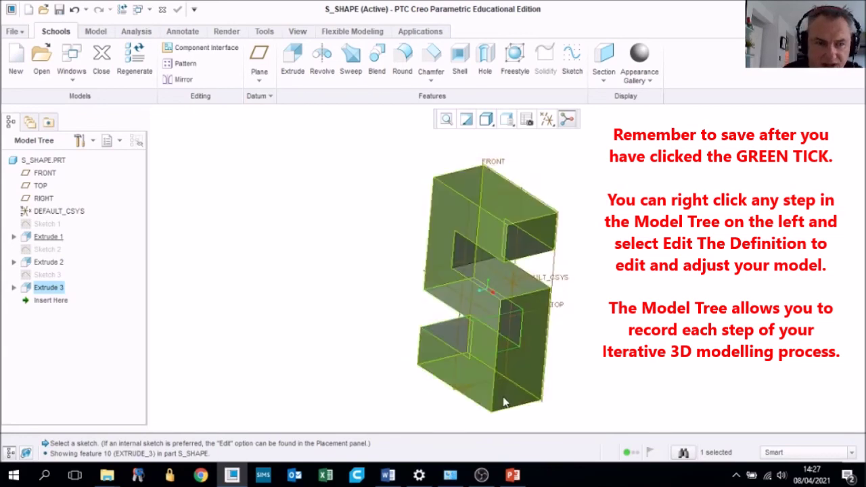
pyautogui.rightClick(41, 228)
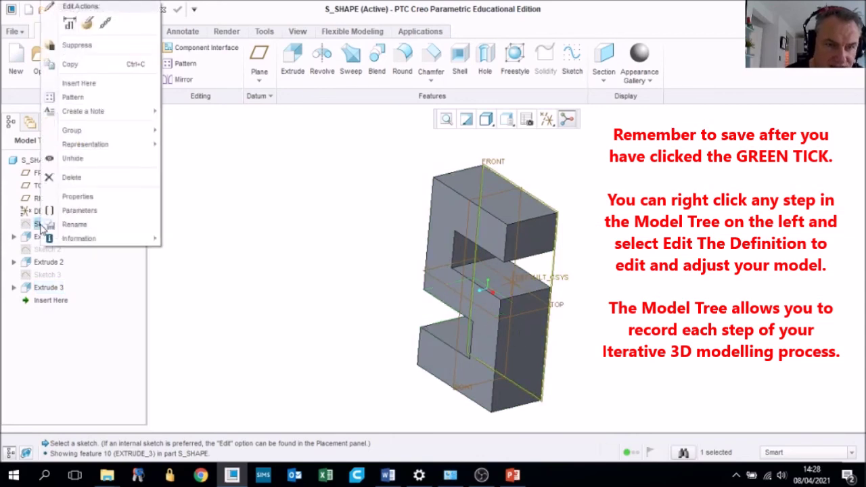
pyautogui.click(87, 23)
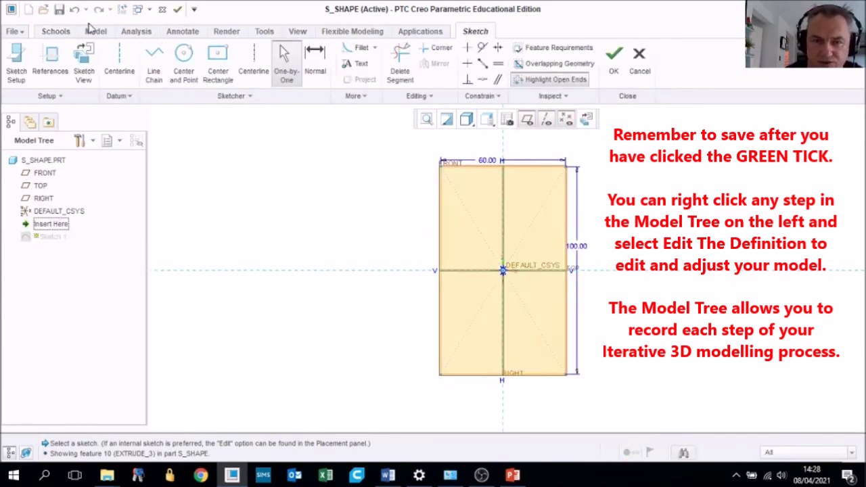
pyautogui.click(614, 59)
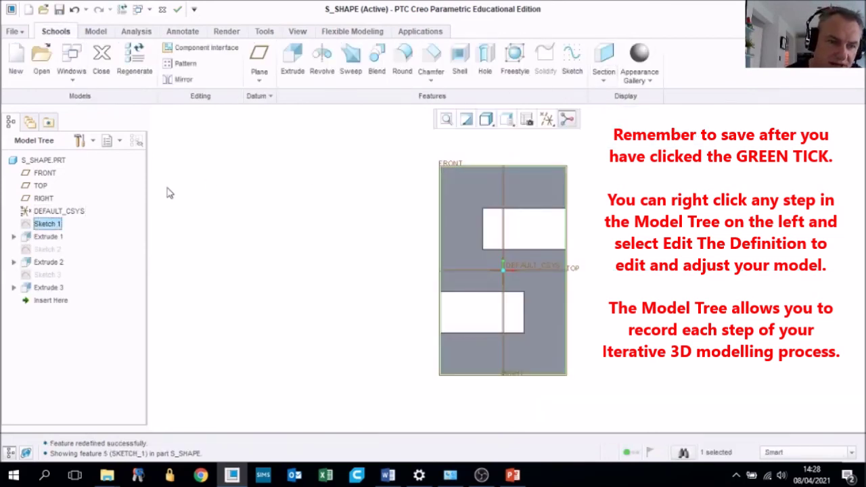
pyautogui.rightClick(47, 237)
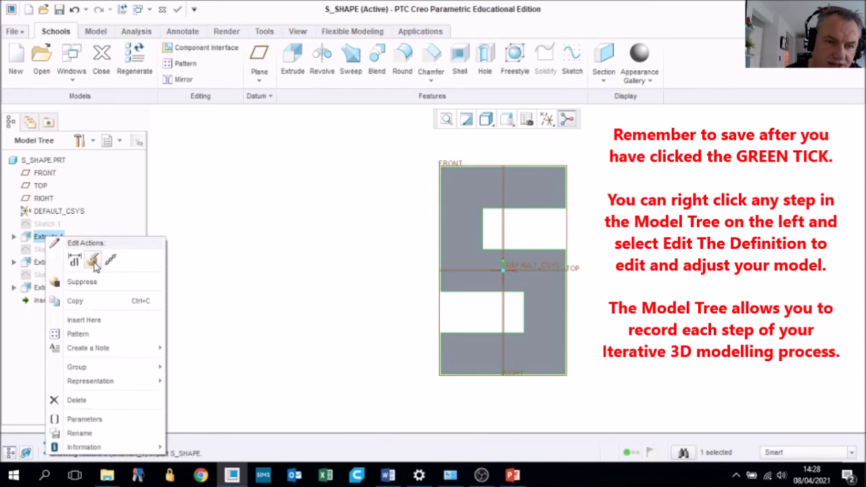
pyautogui.click(93, 261)
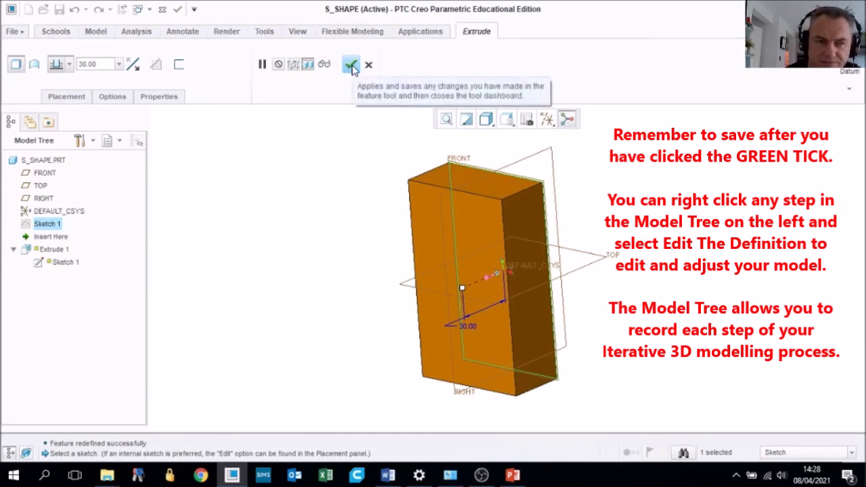
pyautogui.click(352, 67)
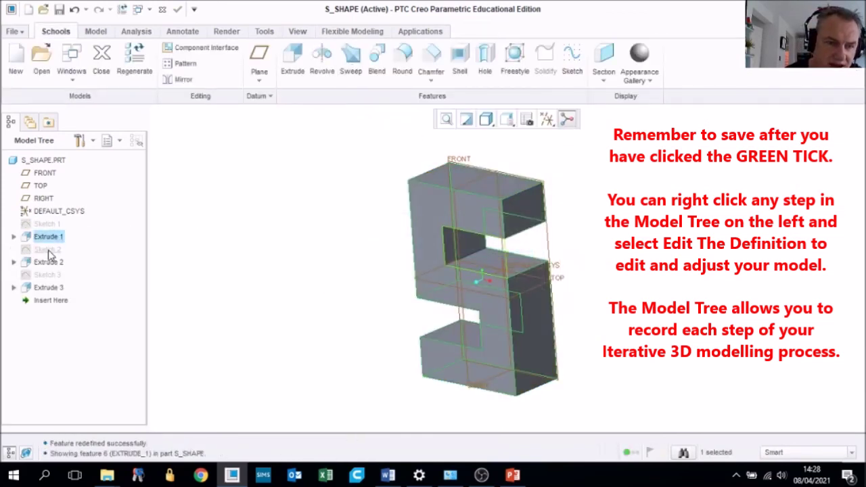
# Review the upper notch by opening the definitions of Sketch 2 and Extrude 2 and accepting each.
pyautogui.rightClick(48, 249)
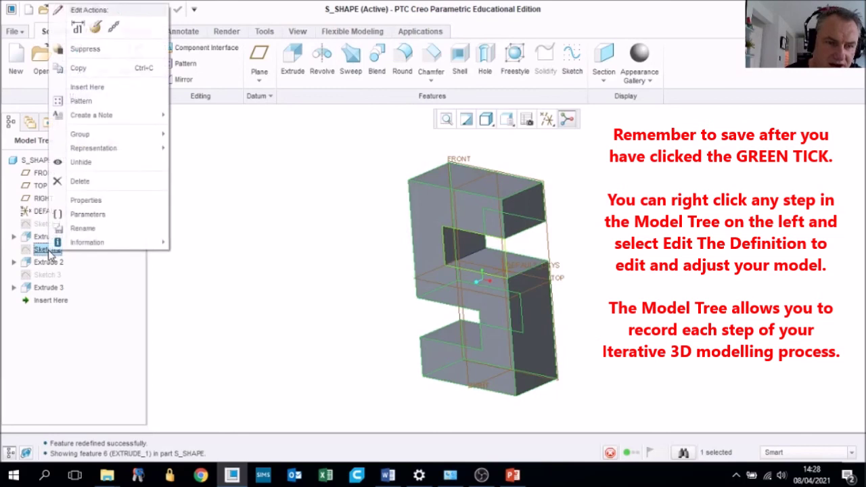
pyautogui.click(96, 27)
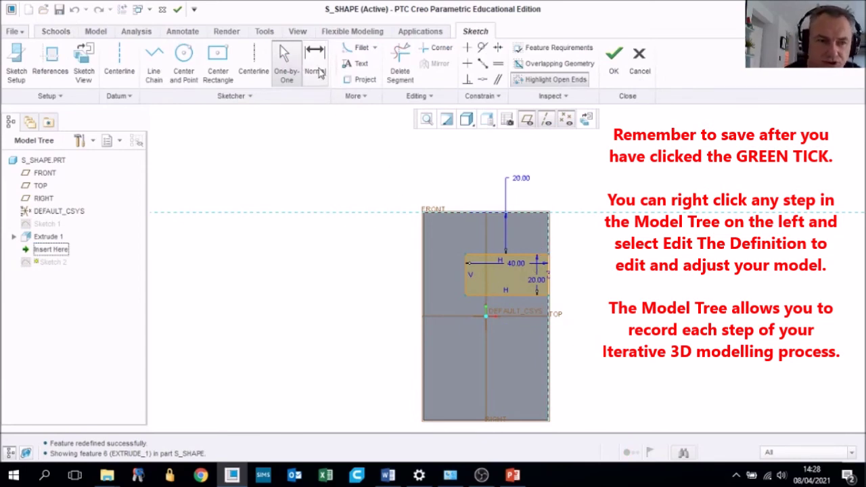
pyautogui.click(613, 61)
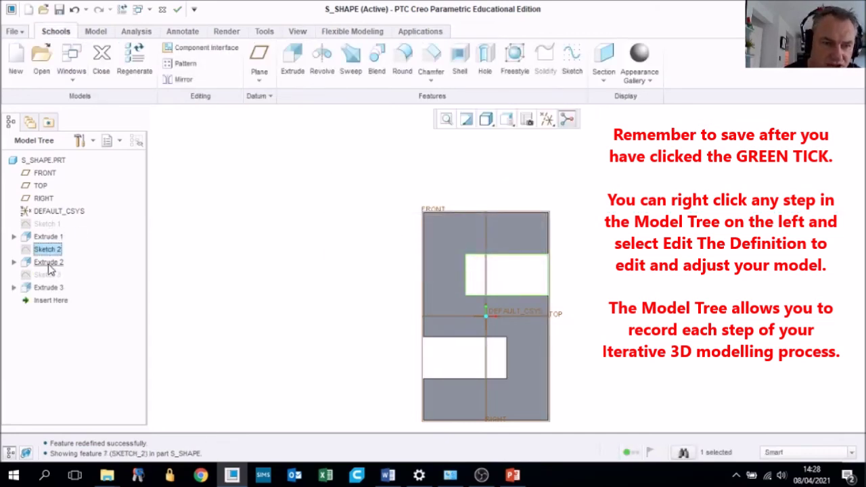
pyautogui.rightClick(49, 269)
pyautogui.click(93, 69)
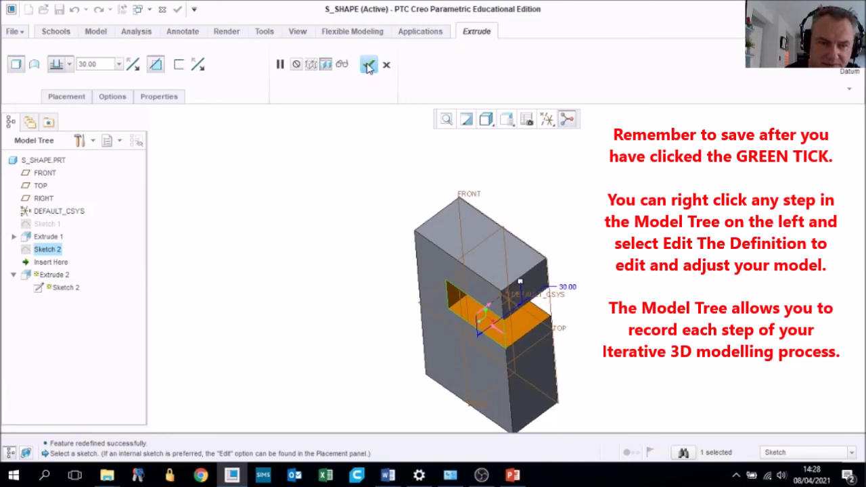
pyautogui.click(368, 66)
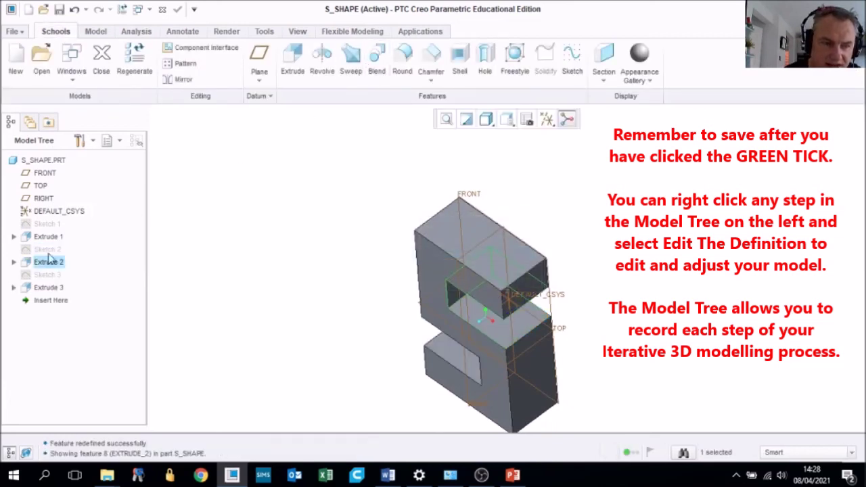
# Review the lower notch by opening and accepting the definitions of Sketch 3 and Extrude 3, and inspect the whole part refitted to the view.
pyautogui.rightClick(44, 275)
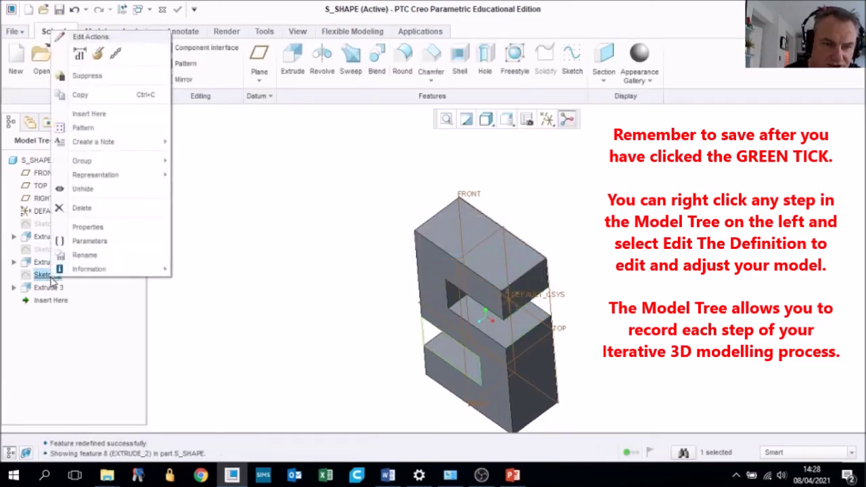
pyautogui.click(98, 55)
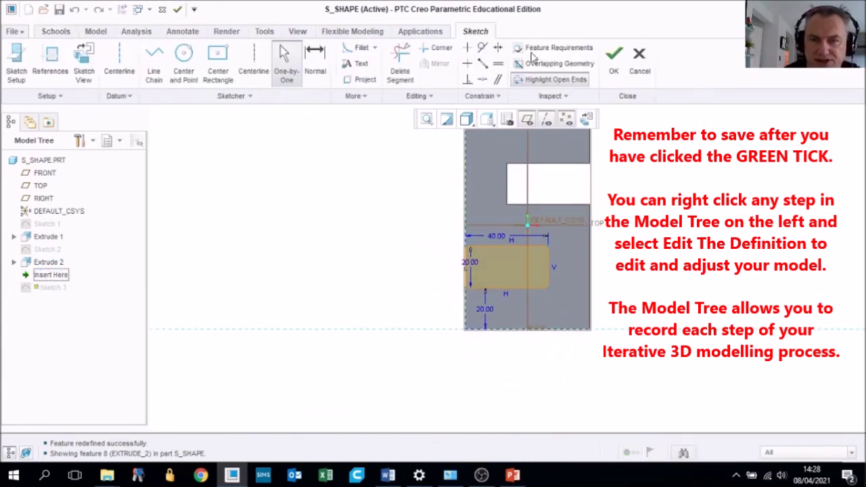
pyautogui.click(614, 62)
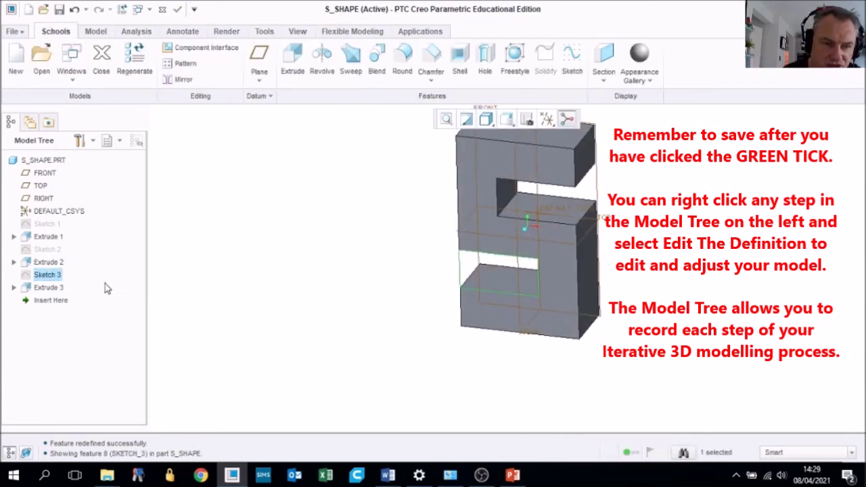
pyautogui.rightClick(60, 288)
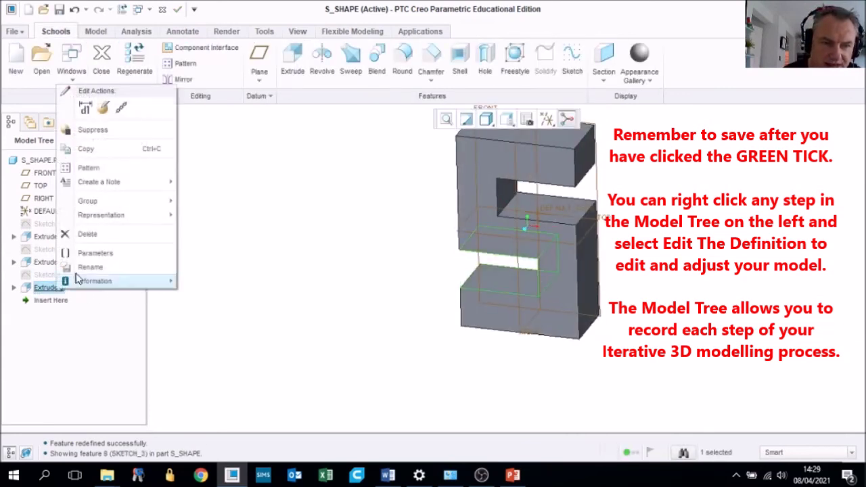
pyautogui.click(103, 111)
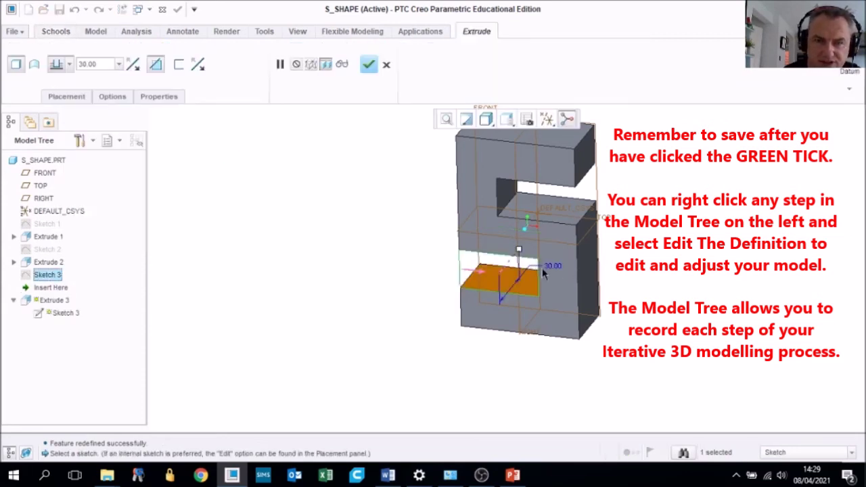
pyautogui.click(369, 65)
pyautogui.moveTo(311, 243); pyautogui.dragTo(306, 257, button='middle')
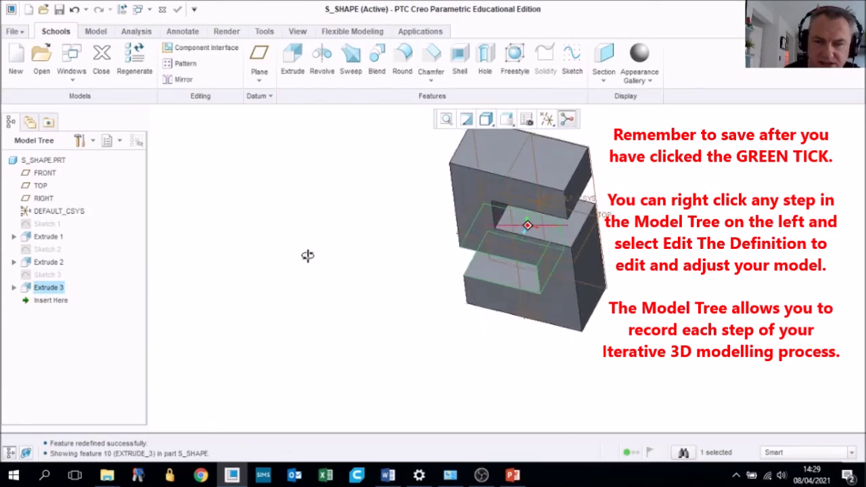
pyautogui.click(446, 121)
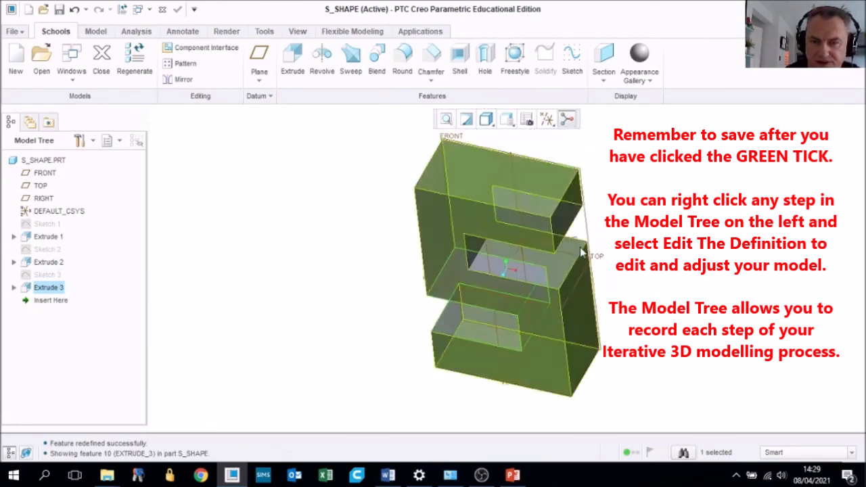
pyautogui.moveTo(588, 269)
pyautogui.mouseDown(button='middle')
pyautogui.moveTo(557, 264)
pyautogui.moveTo(588, 247)
pyautogui.moveTo(579, 264)
pyautogui.mouseUp(button='middle')
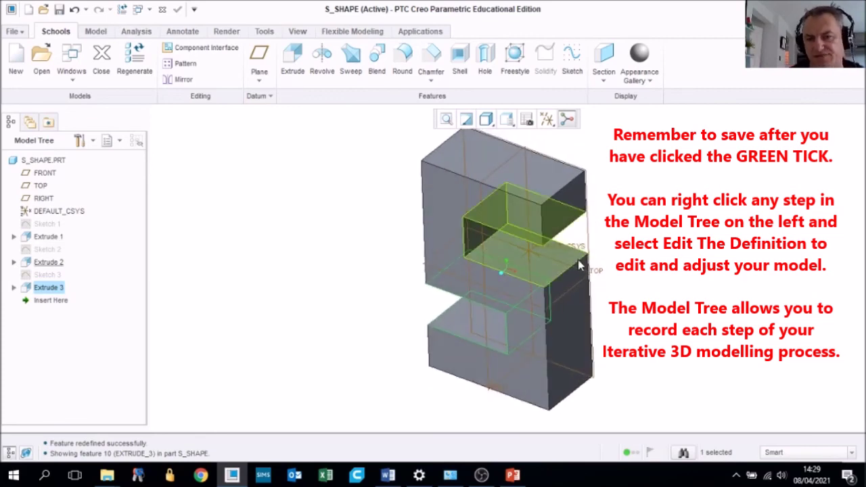